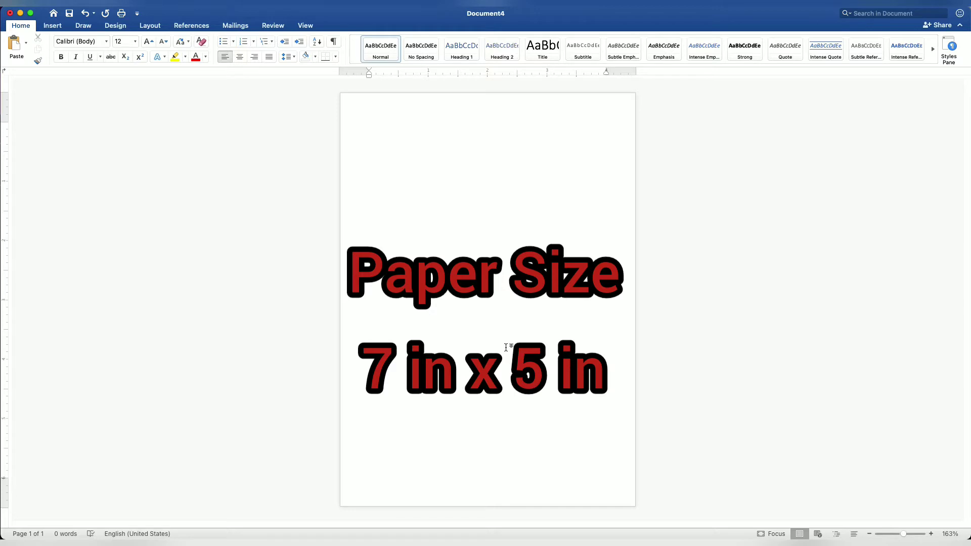
# Draw a rectangle and stretch it to cover the whole page, about 7.09 by 5.06 inches
pyautogui.click(59, 30)
pyautogui.click(149, 46)
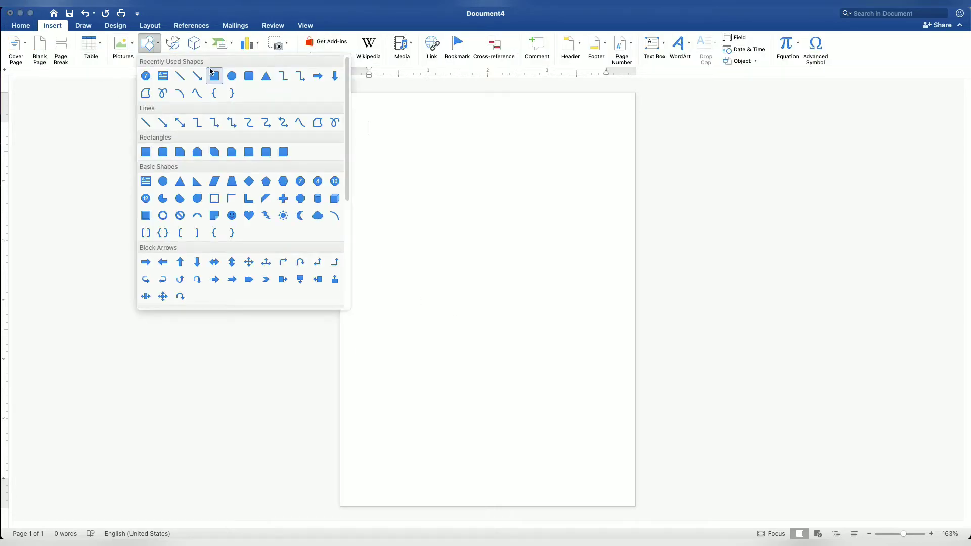
pyautogui.click(215, 75)
pyautogui.moveTo(357, 113); pyautogui.dragTo(615, 447)
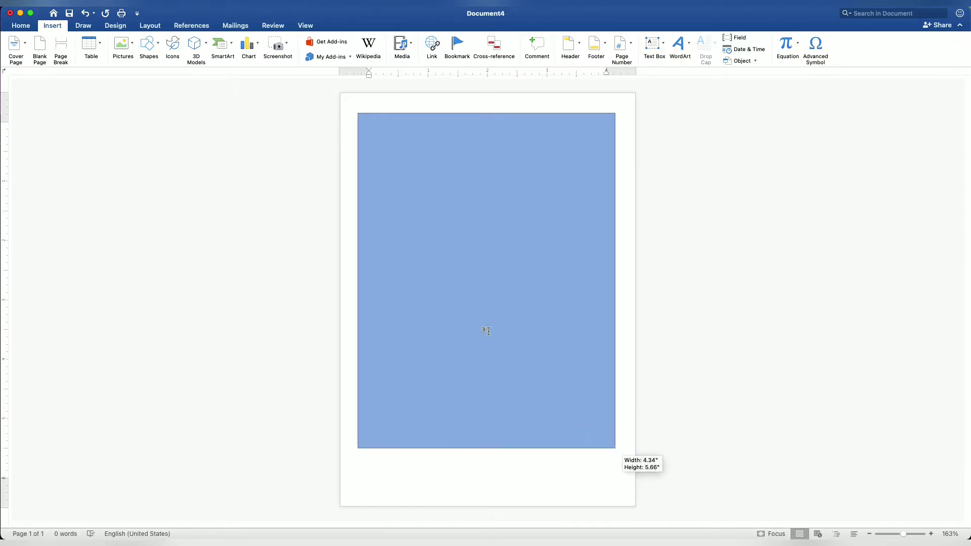
pyautogui.moveTo(464, 286); pyautogui.dragTo(443, 265)
pyautogui.moveTo(596, 428); pyautogui.dragTo(637, 509)
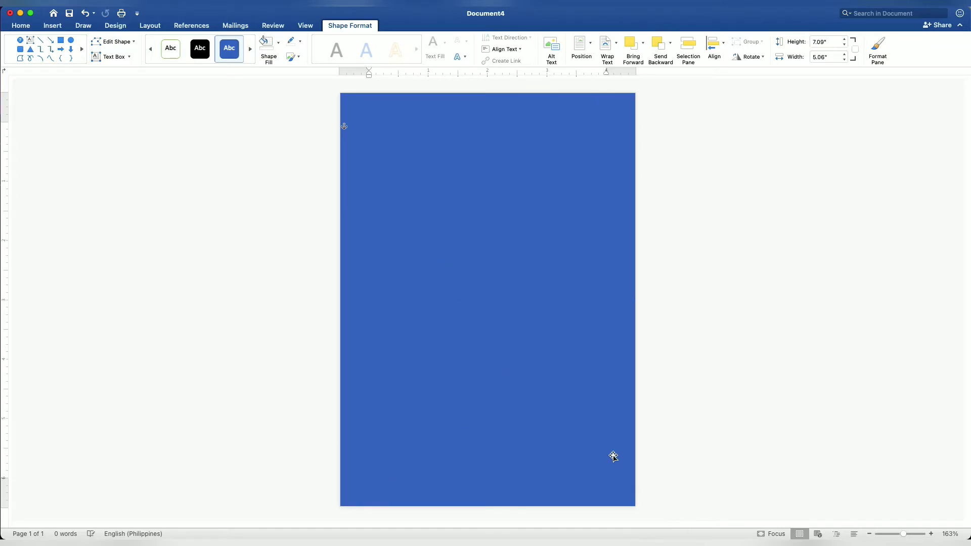
# Fill the page-sized rectangle solid black
pyautogui.click(278, 51)
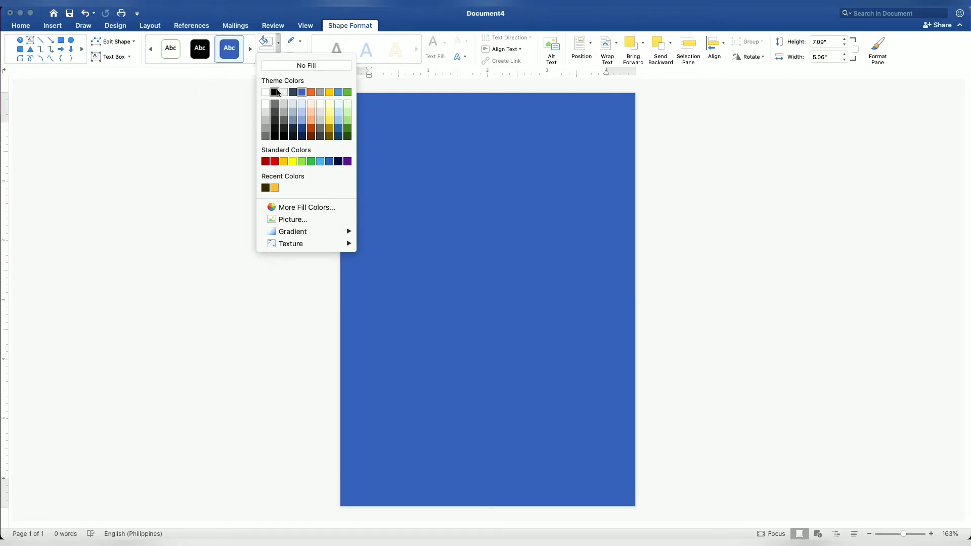
pyautogui.click(275, 93)
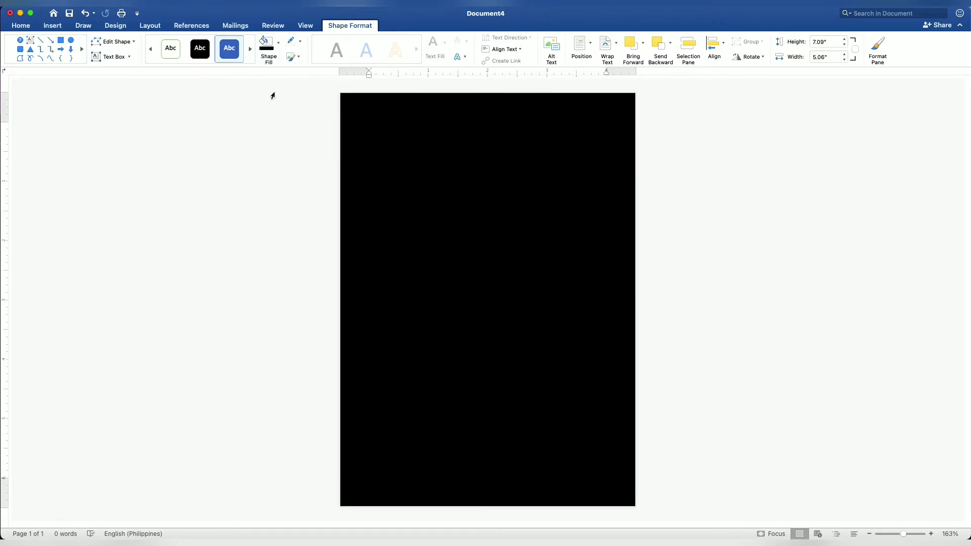
pyautogui.click(808, 267)
pyautogui.click(52, 26)
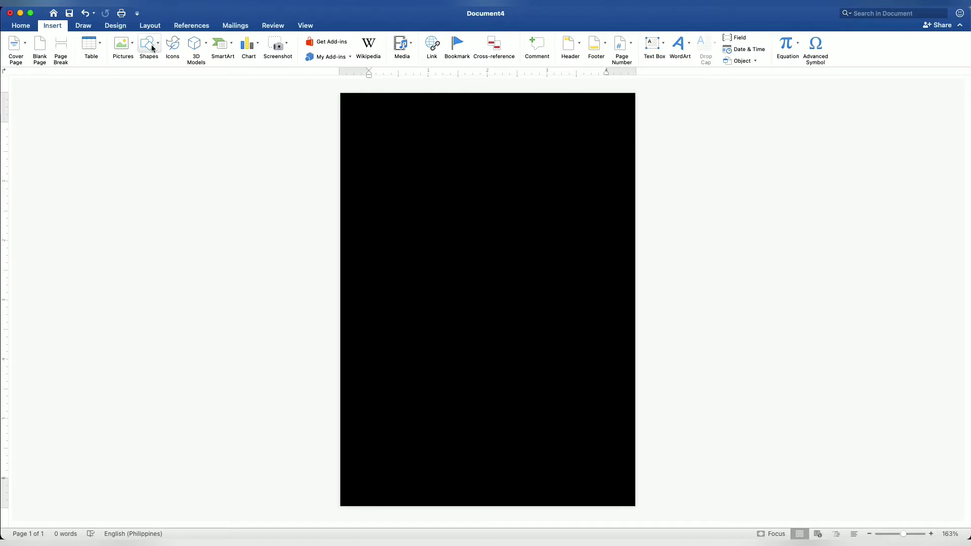
# Insert the picture red flowers 3.png from the Desktop's black and red folder
pyautogui.click(130, 48)
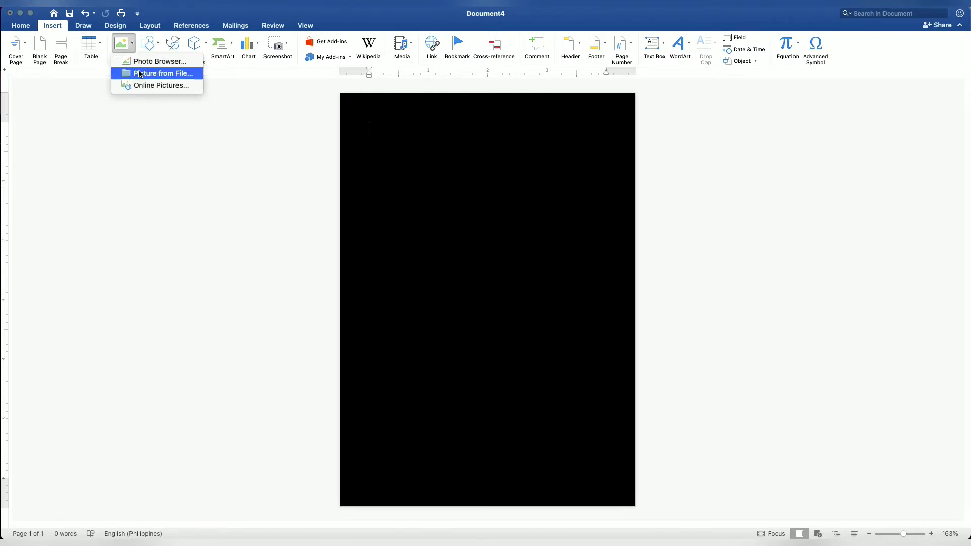
pyautogui.click(140, 74)
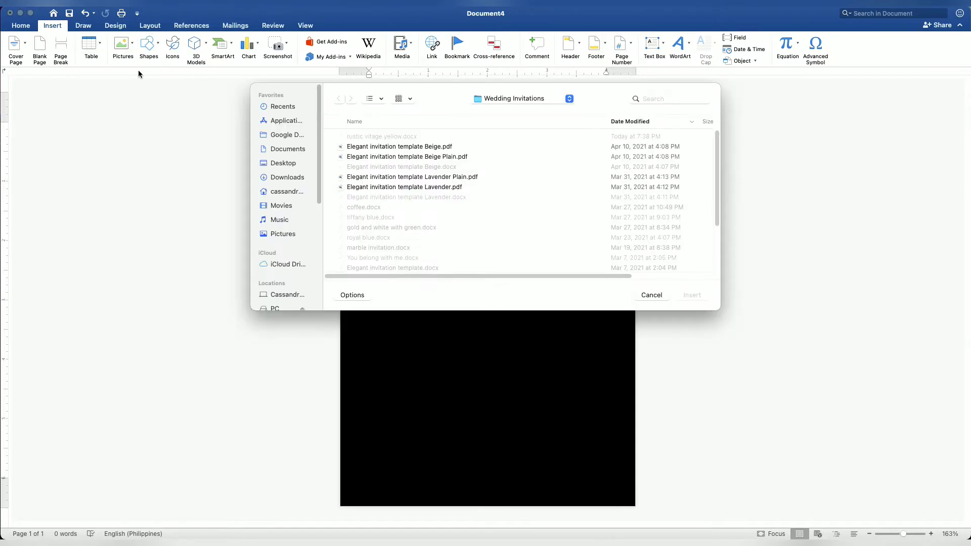
pyautogui.click(275, 164)
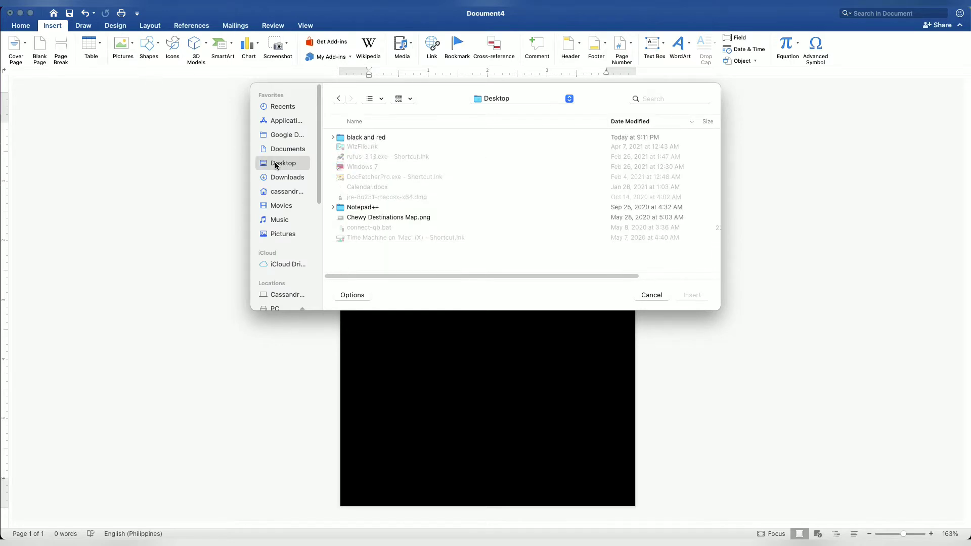
pyautogui.click(347, 139)
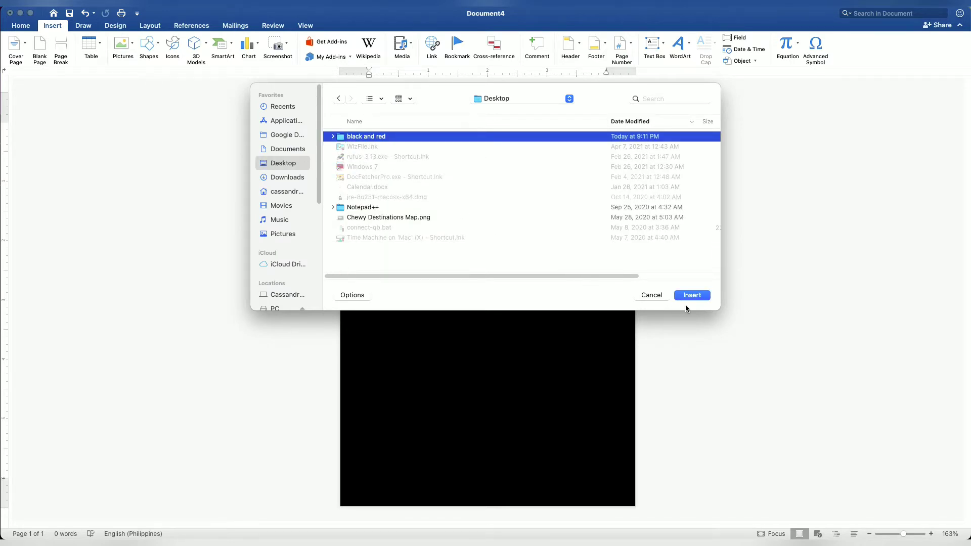
pyautogui.click(691, 296)
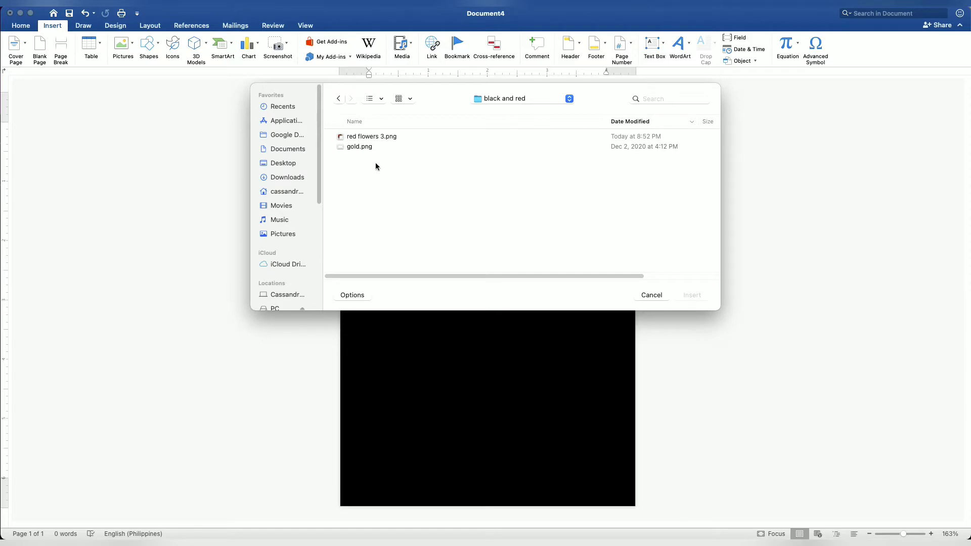
pyautogui.click(357, 138)
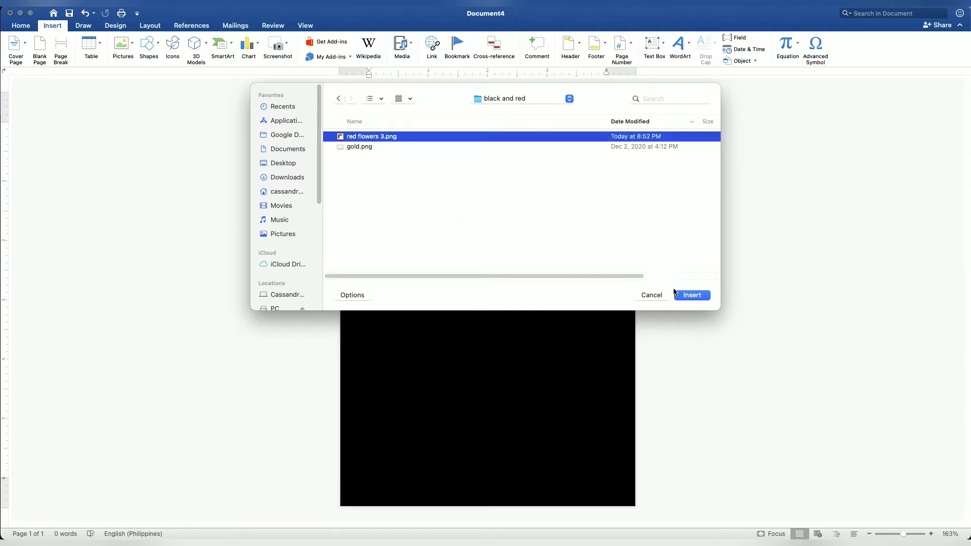
pyautogui.click(700, 298)
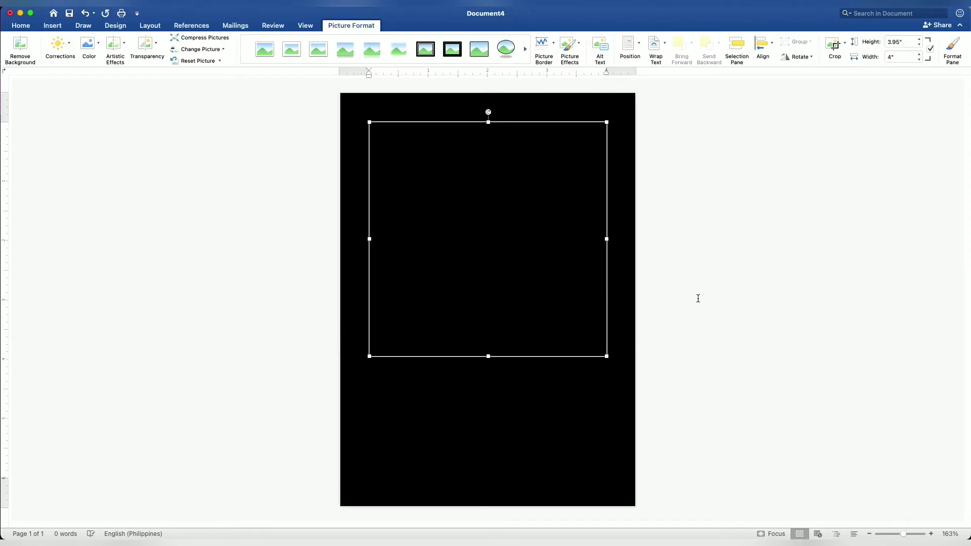
# Set the roses to Behind Text, bring them in front of the background, and move them top-left
pyautogui.click(147, 26)
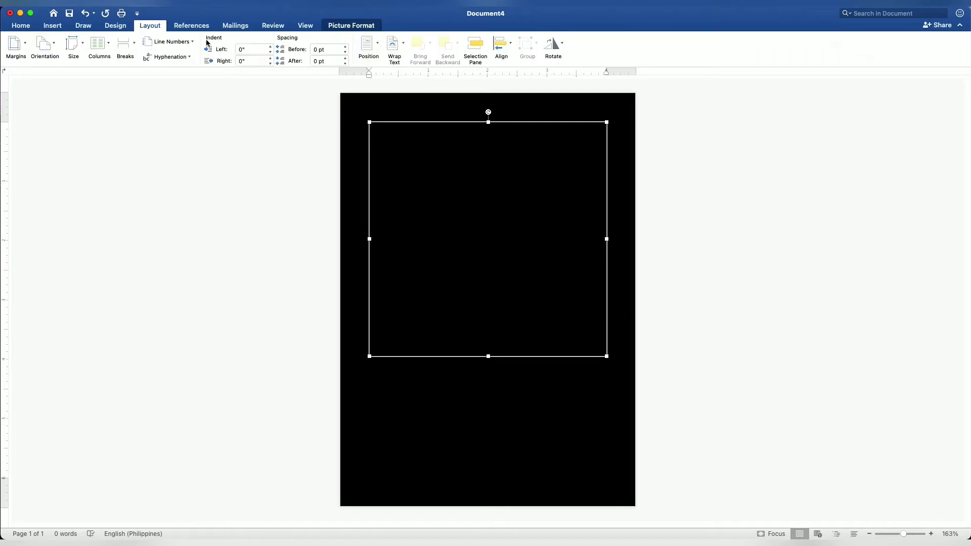
pyautogui.click(394, 47)
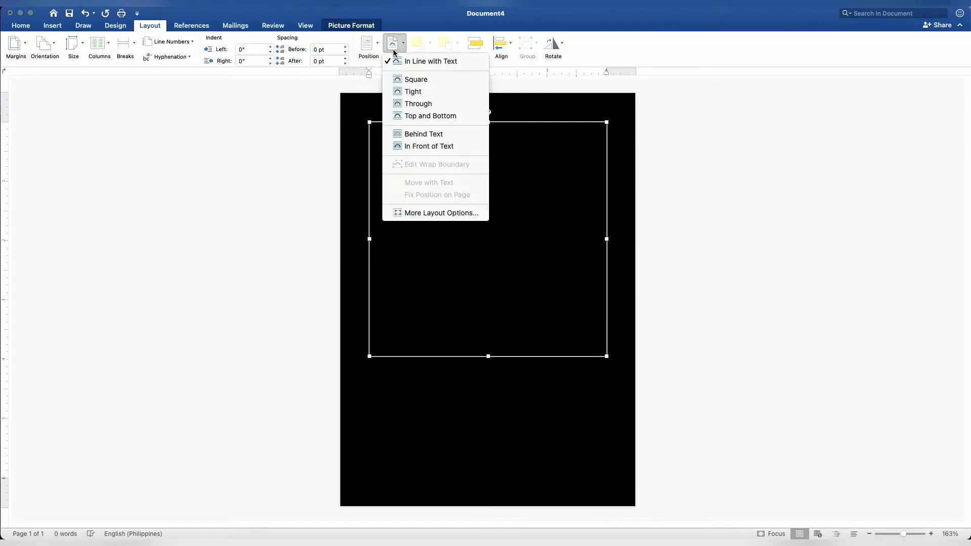
pyautogui.click(419, 135)
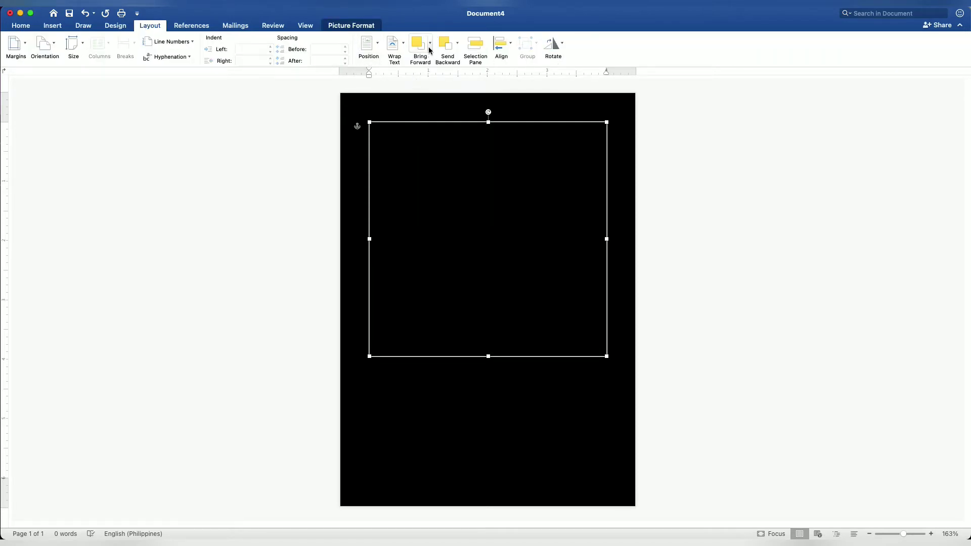
pyautogui.click(430, 49)
pyautogui.click(433, 65)
pyautogui.click(431, 55)
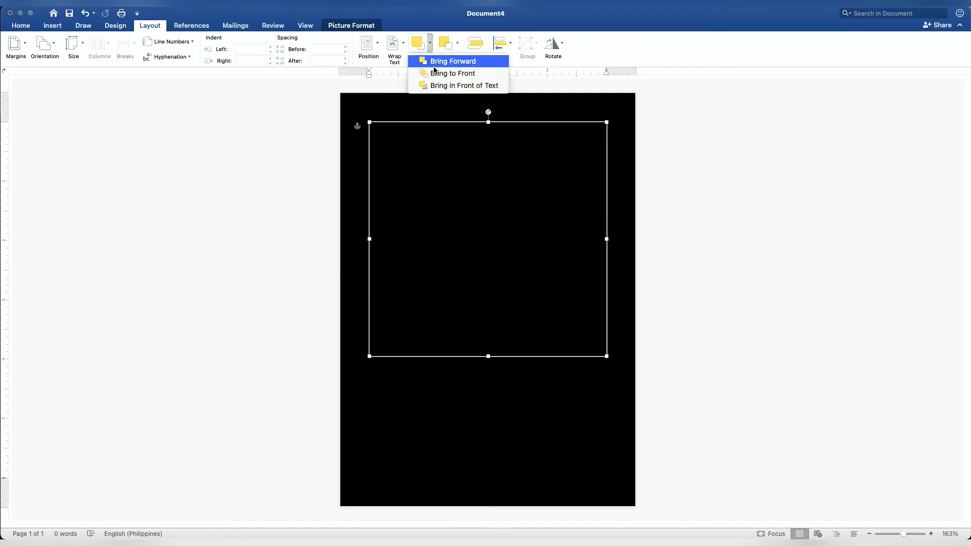
pyautogui.click(437, 75)
pyautogui.click(431, 55)
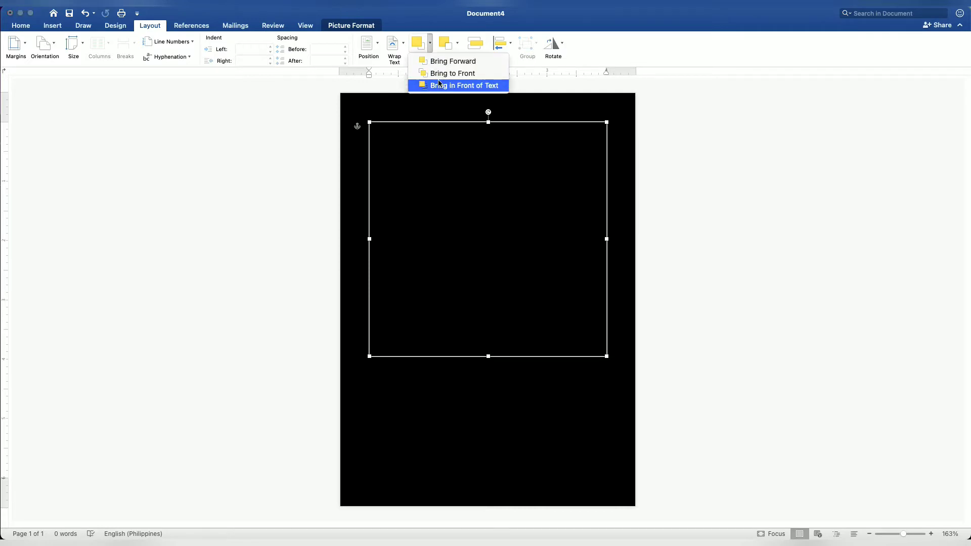
pyautogui.click(438, 81)
pyautogui.moveTo(435, 186); pyautogui.dragTo(387, 134)
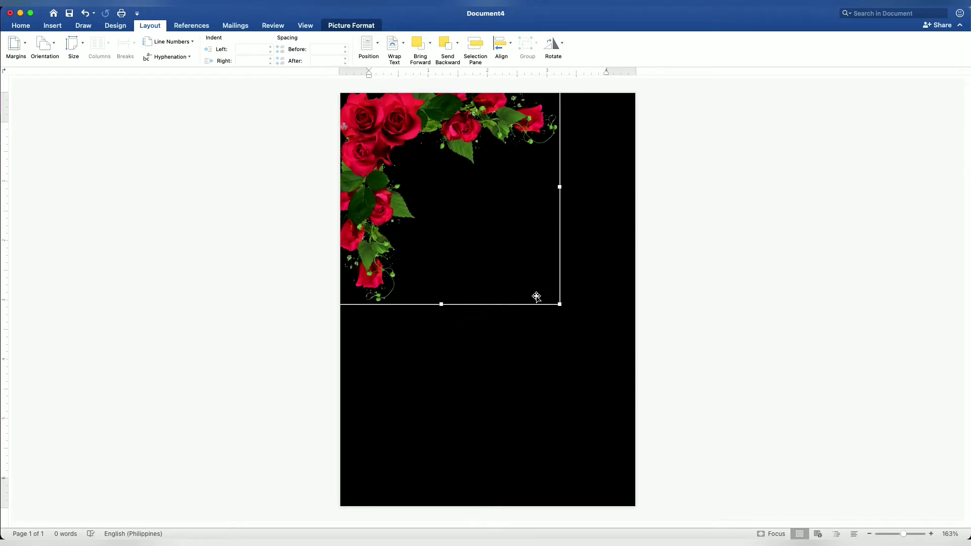
# Enlarge the roses to about 4.4 inches, tuck them into the top-left corner, and paste a copy
pyautogui.moveTo(560, 305); pyautogui.dragTo(577, 326)
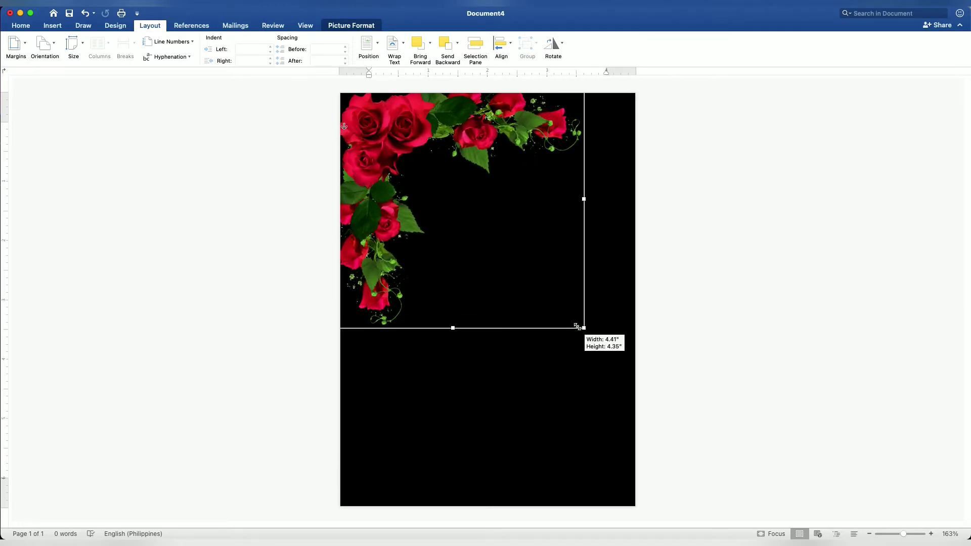
pyautogui.moveTo(577, 326); pyautogui.dragTo(589, 332)
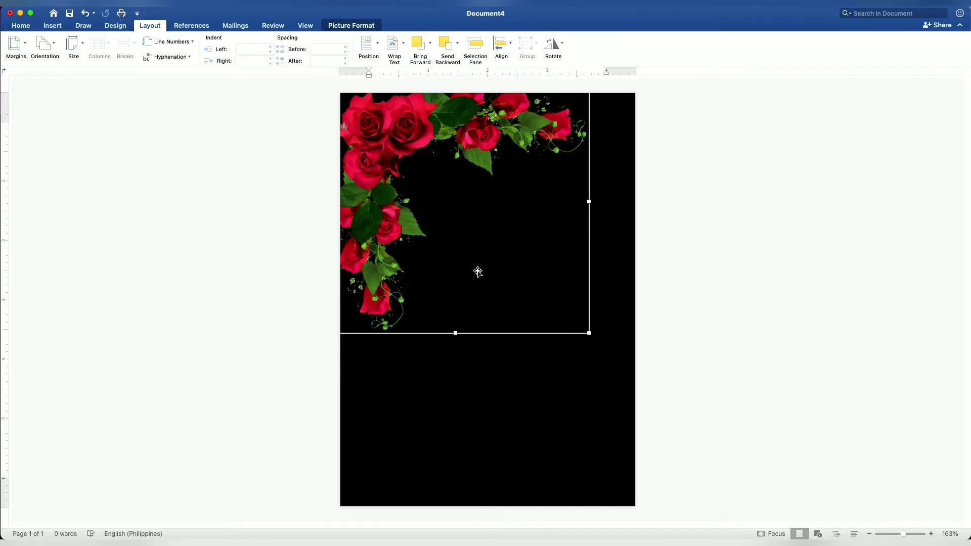
pyautogui.moveTo(413, 230); pyautogui.dragTo(407, 224)
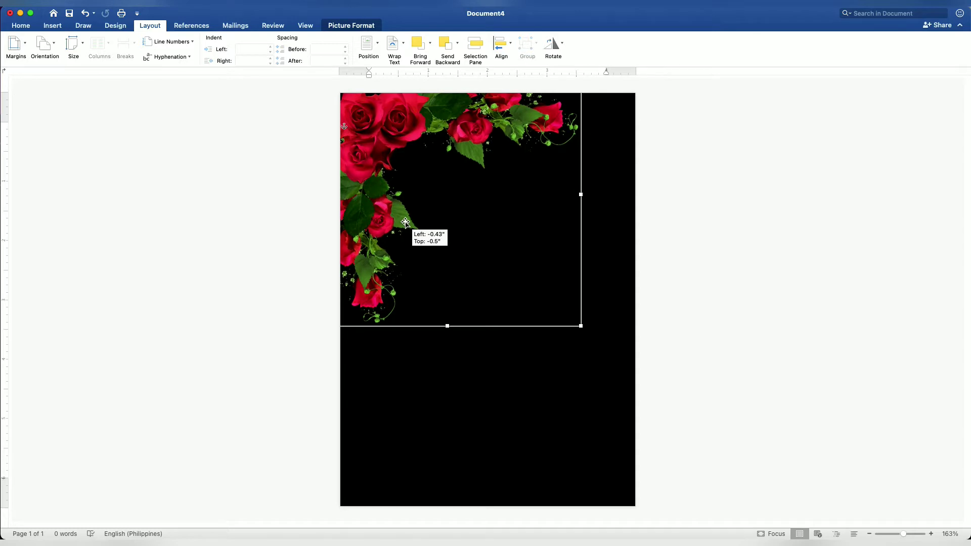
pyautogui.moveTo(406, 224); pyautogui.dragTo(440, 328)
pyautogui.press('super+v')
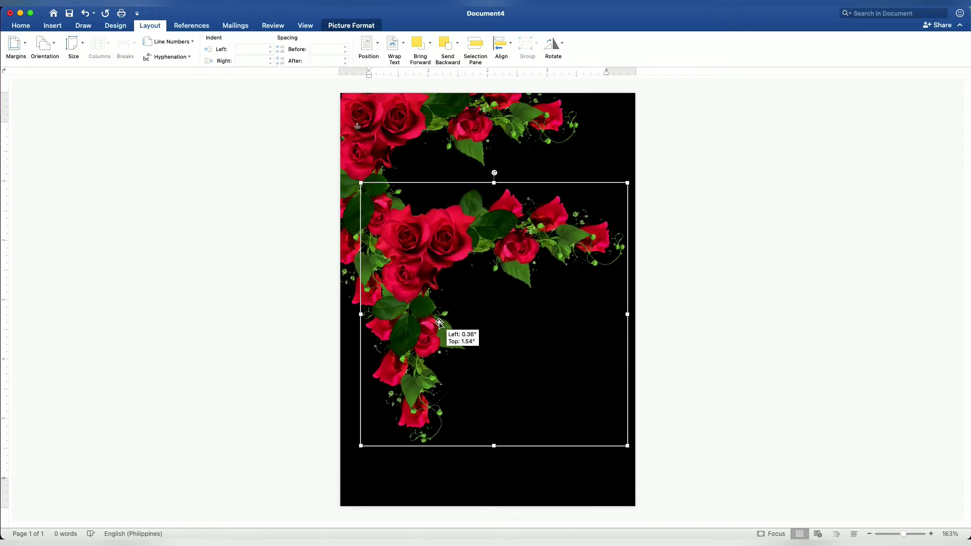
# Flip the rose copy horizontally, rotate it 90° right, and place it in the bottom-right corner
pyautogui.click(563, 57)
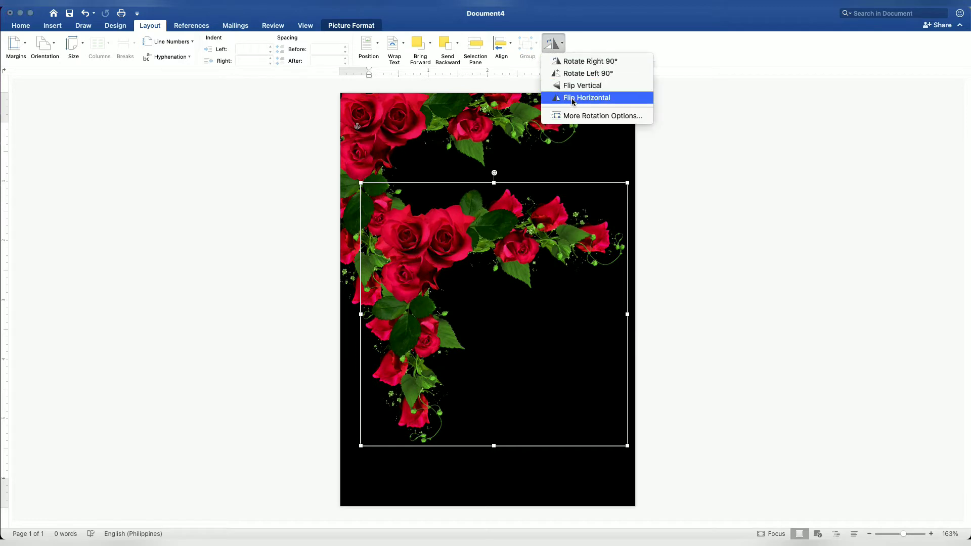
pyautogui.click(572, 100)
pyautogui.click(558, 49)
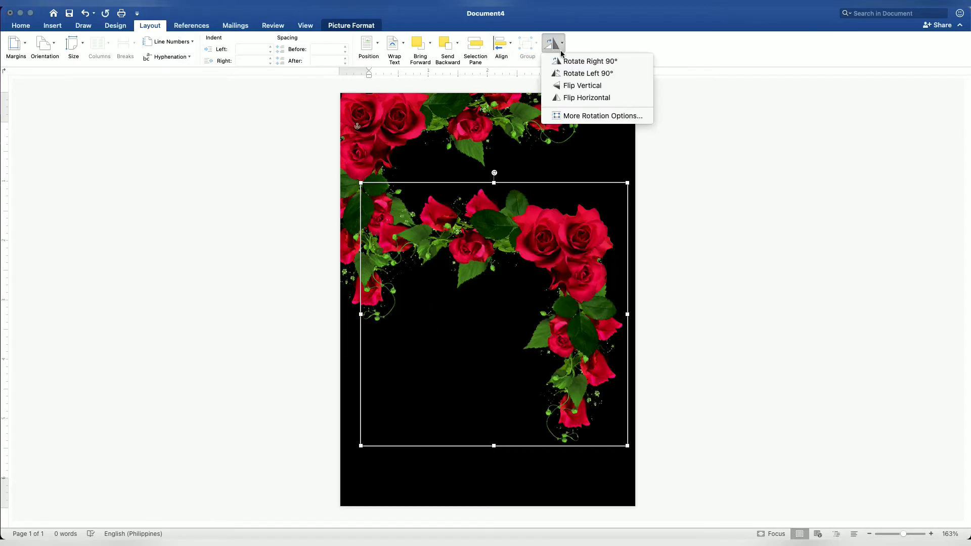
pyautogui.click(571, 61)
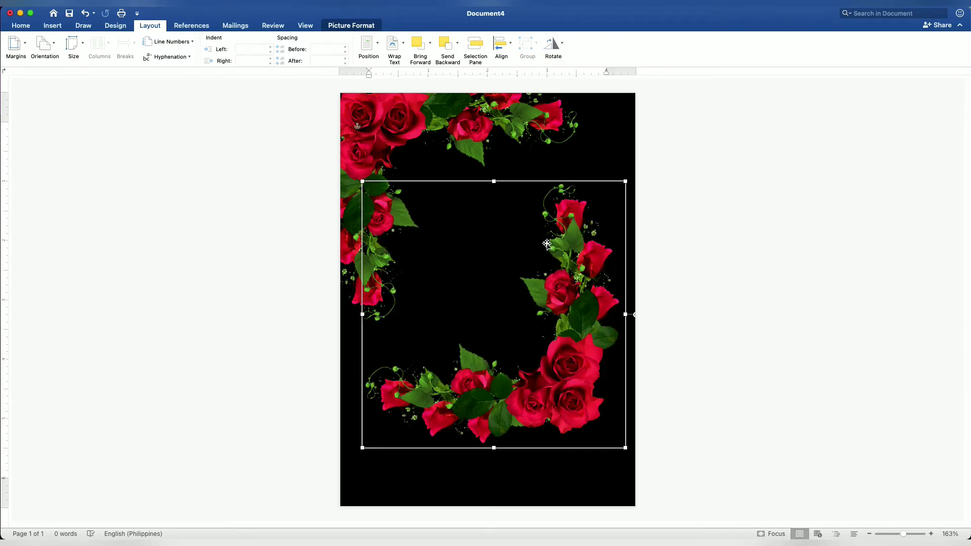
pyautogui.moveTo(547, 244)
pyautogui.mouseDown()
pyautogui.moveTo(576, 323)
pyautogui.moveTo(590, 325)
pyautogui.mouseUp()
pyautogui.click(777, 184)
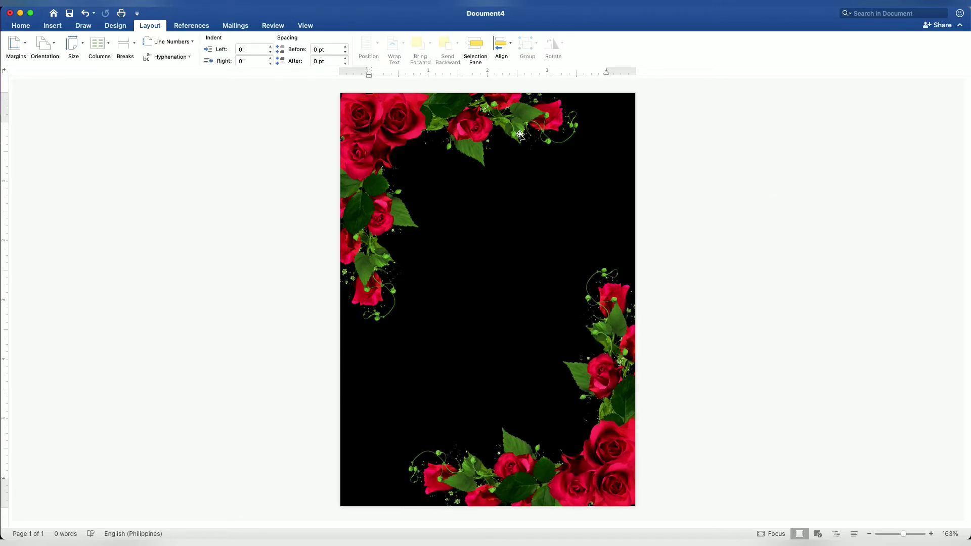
pyautogui.click(46, 28)
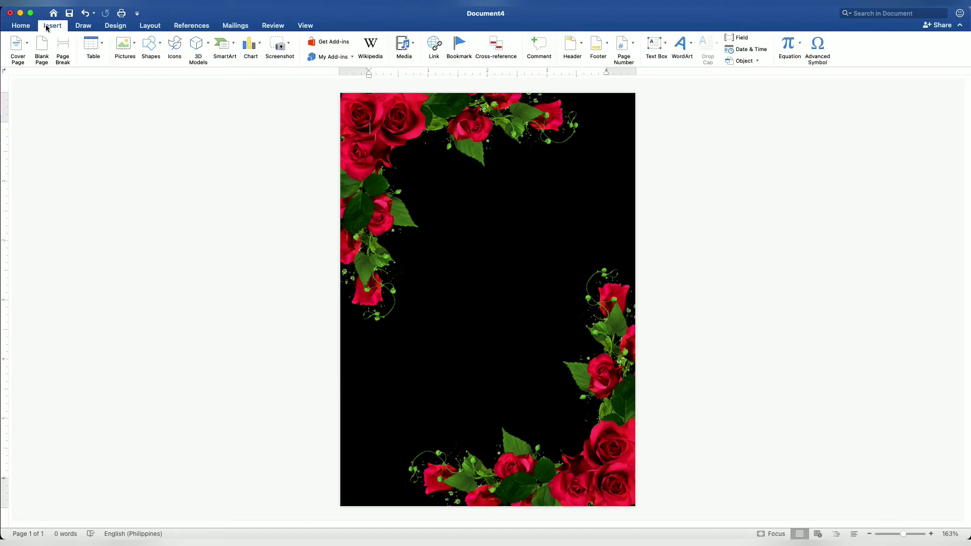
# Draw an oval over the page centre and stretch it to about 6.82 by 4.79 inches
pyautogui.click(159, 48)
pyautogui.click(231, 76)
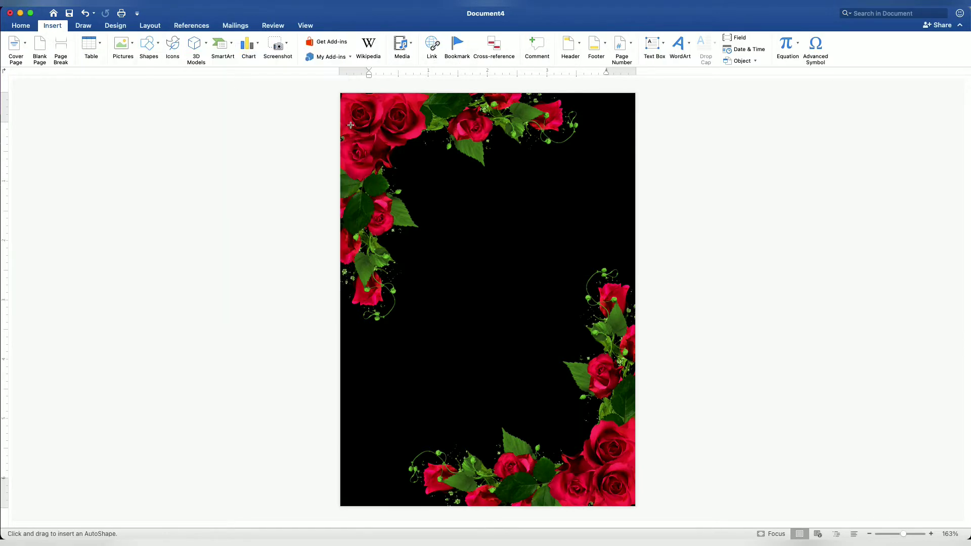
pyautogui.moveTo(360, 110); pyautogui.dragTo(609, 482)
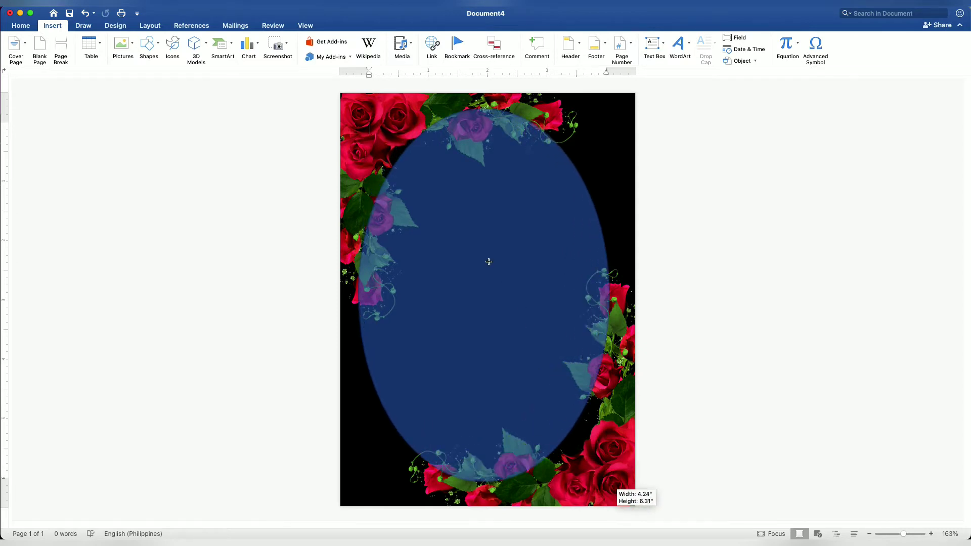
pyautogui.moveTo(359, 110); pyautogui.dragTo(348, 98)
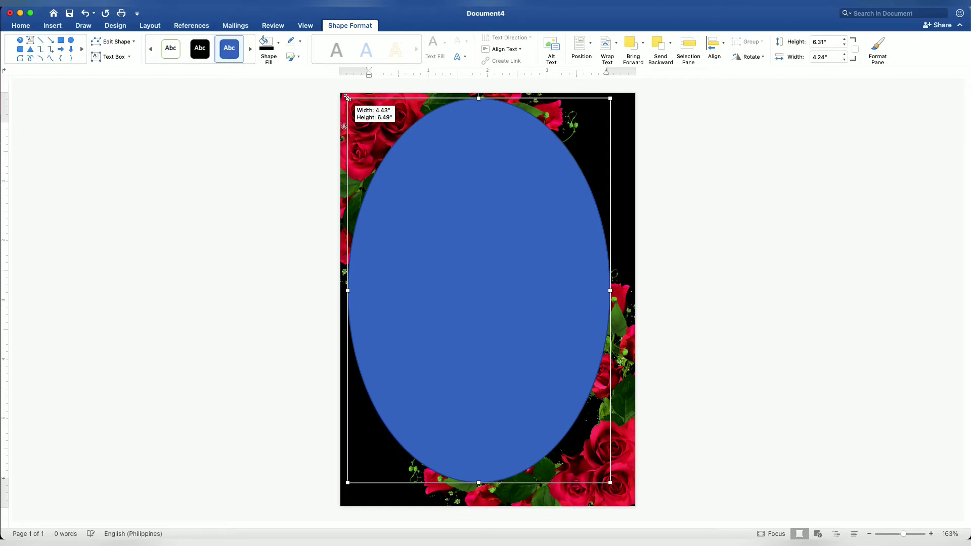
pyautogui.moveTo(348, 98); pyautogui.dragTo(346, 96)
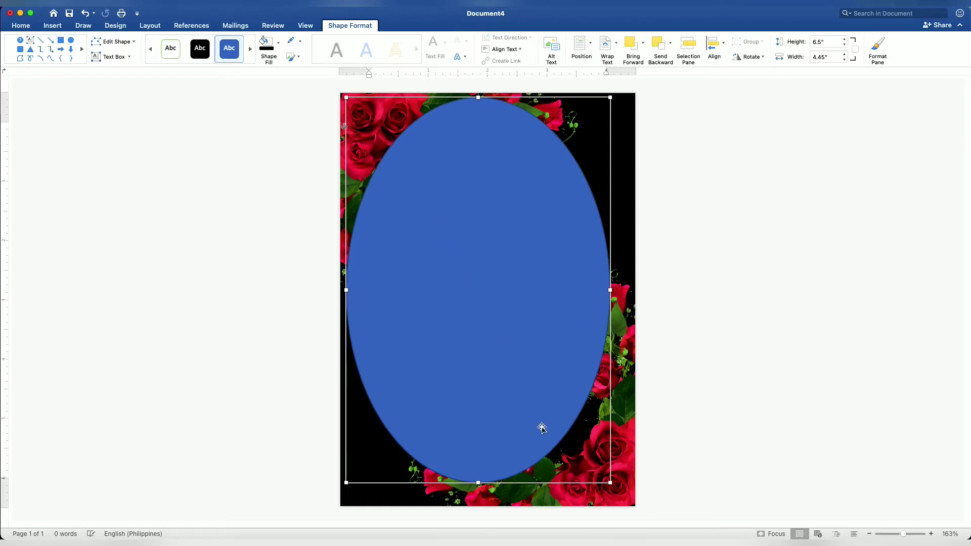
pyautogui.moveTo(610, 482); pyautogui.dragTo(630, 501)
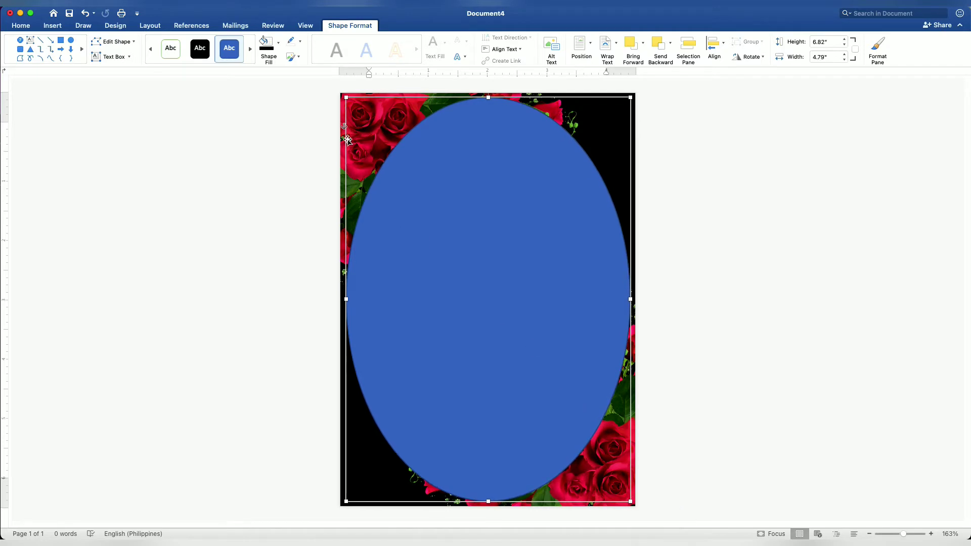
# Give the oval no fill and a white outline
pyautogui.click(278, 45)
pyautogui.click(281, 65)
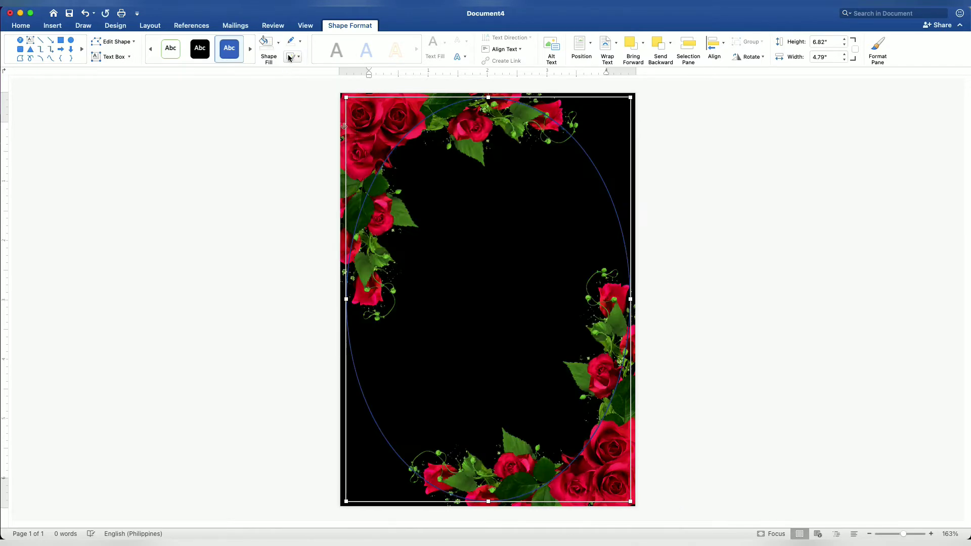
pyautogui.click(301, 42)
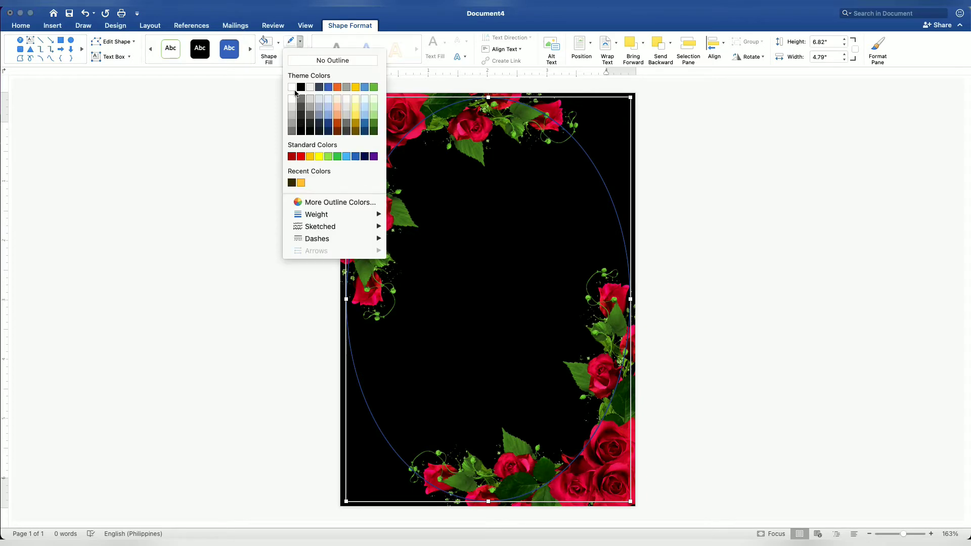
pyautogui.click(293, 87)
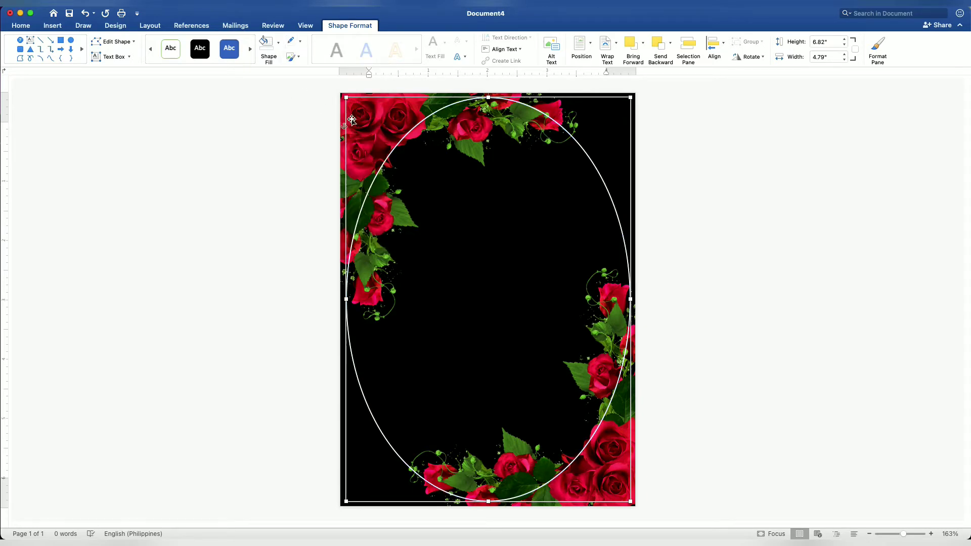
# Bring the upper-left rose picture to the front, over the oval
pyautogui.click(343, 116)
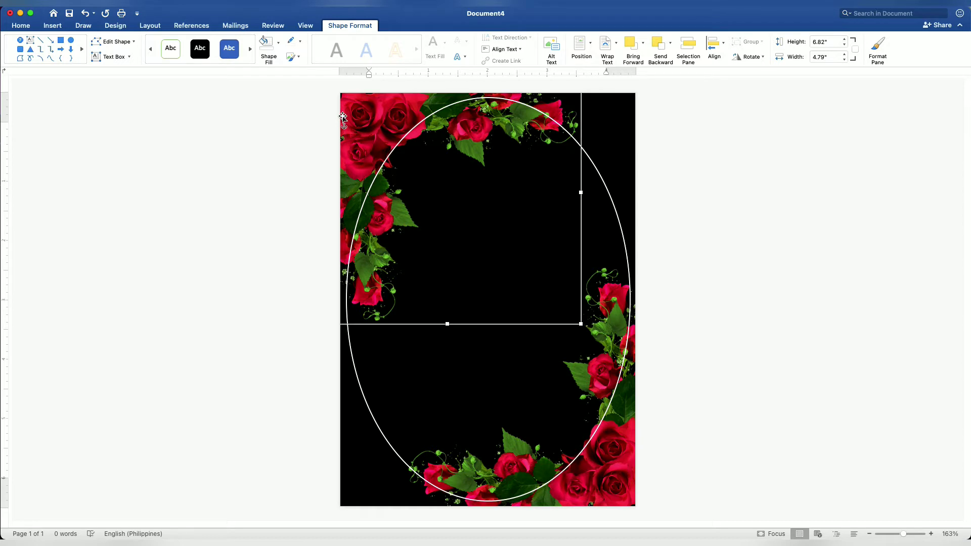
pyautogui.click(342, 28)
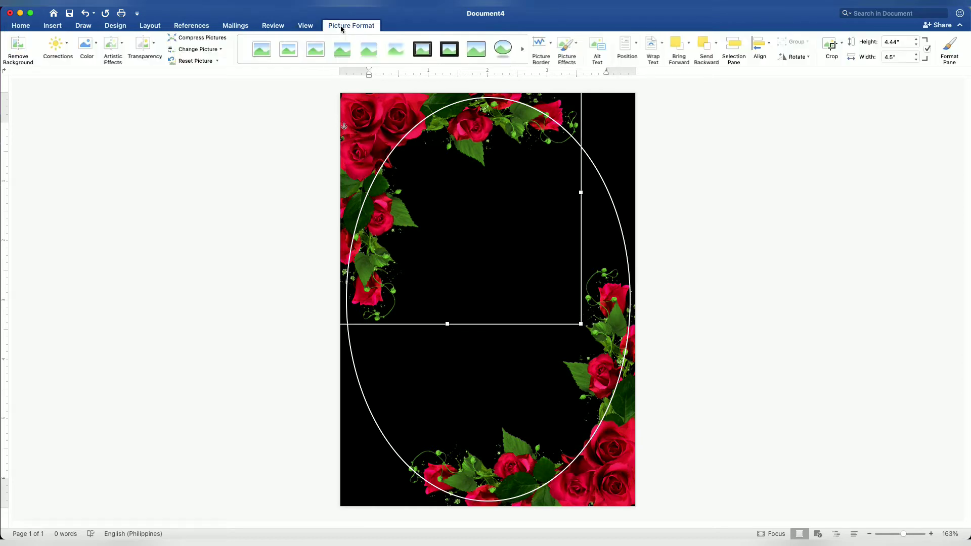
pyautogui.click(156, 27)
pyautogui.click(430, 50)
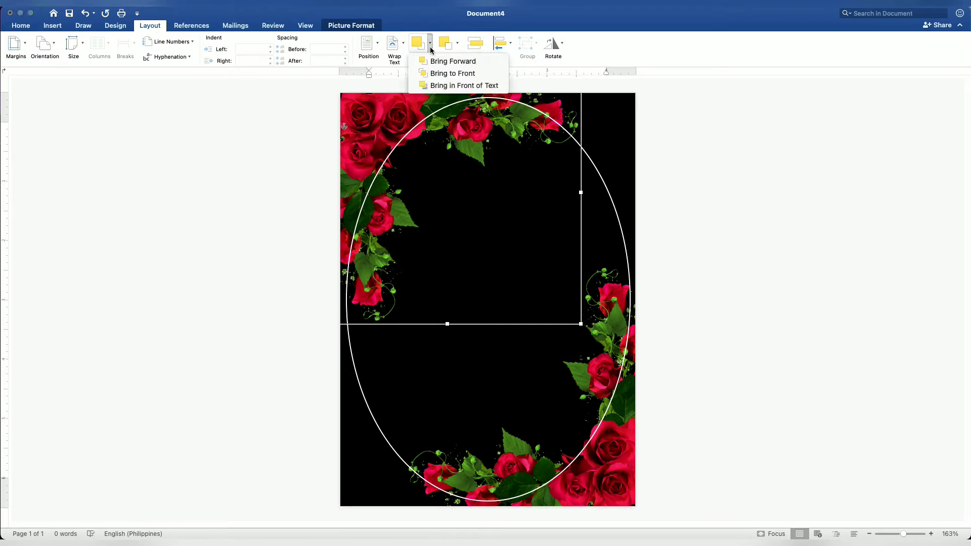
pyautogui.click(435, 59)
pyautogui.click(430, 44)
pyautogui.click(439, 73)
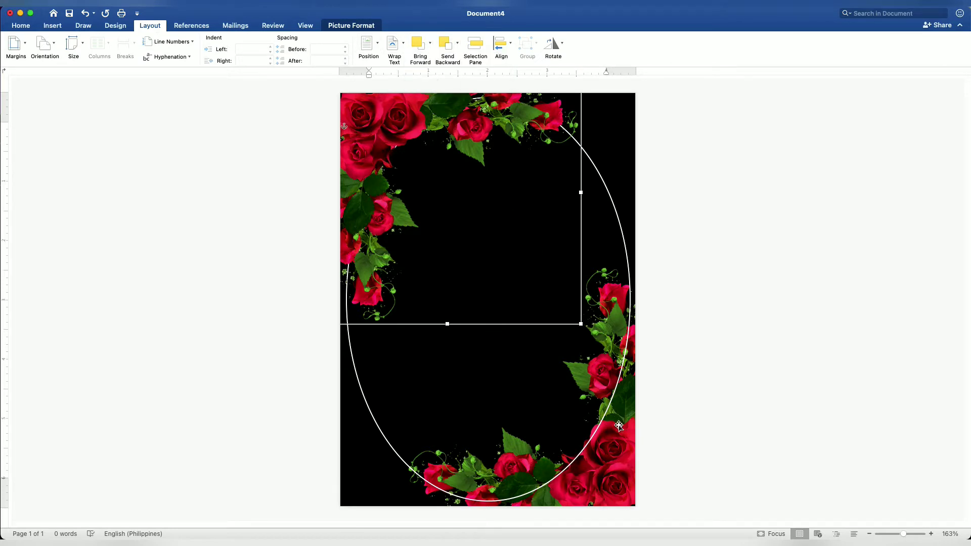
# Bring the lower-right rose picture to the front, over the oval
pyautogui.moveTo(627, 450); pyautogui.dragTo(627, 449)
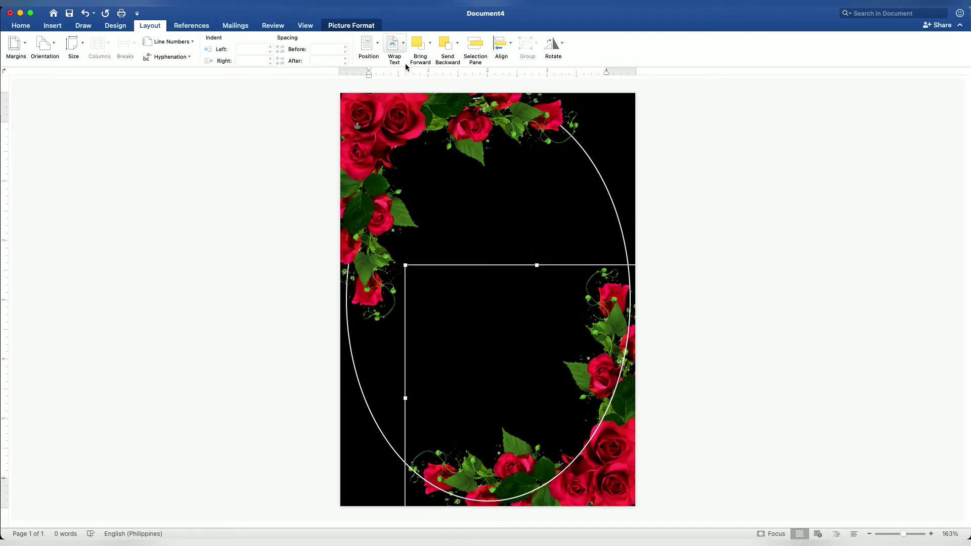
pyautogui.click(430, 43)
pyautogui.click(446, 87)
pyautogui.click(431, 47)
pyautogui.click(438, 73)
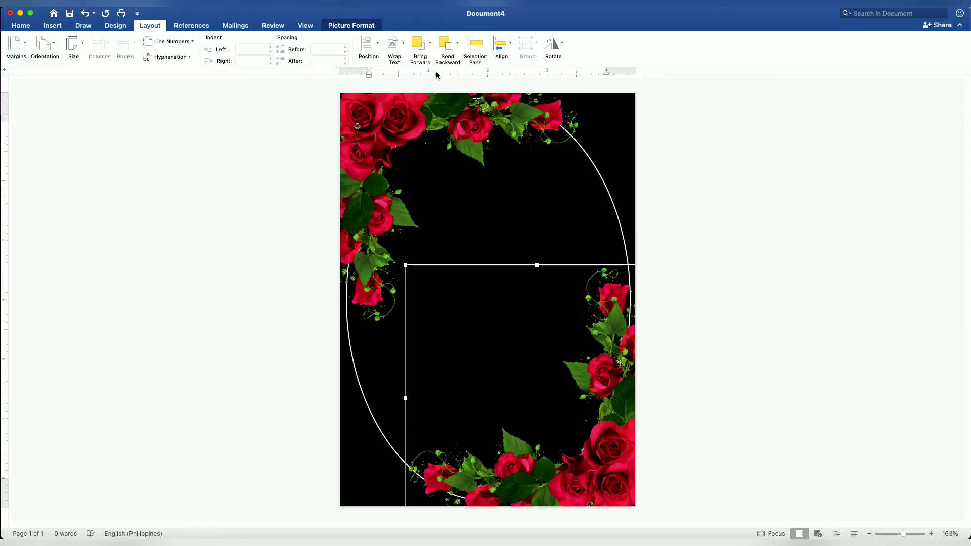
pyautogui.click(830, 212)
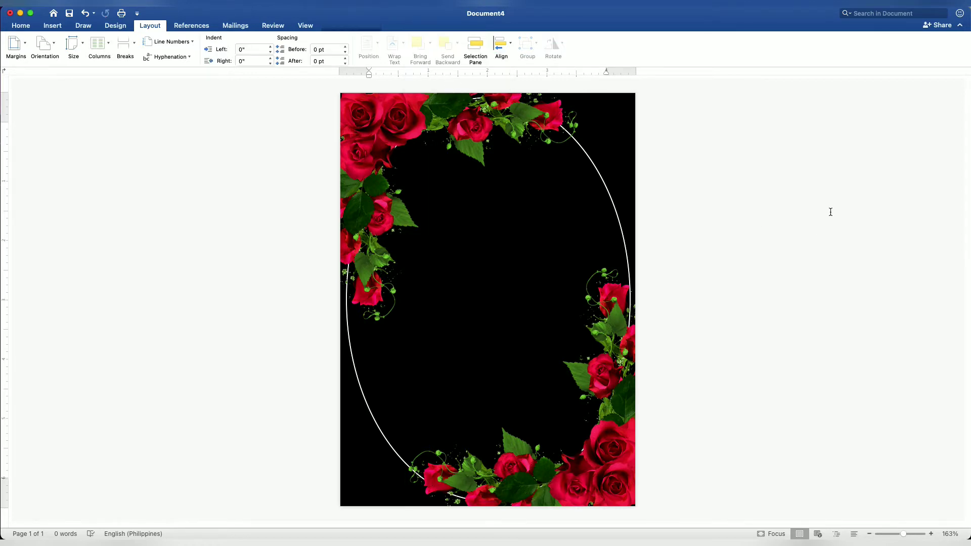
pyautogui.click(57, 29)
# Draw a rectangle inside the oval and resize it to 3.53 by 3.77 inches
pyautogui.click(158, 44)
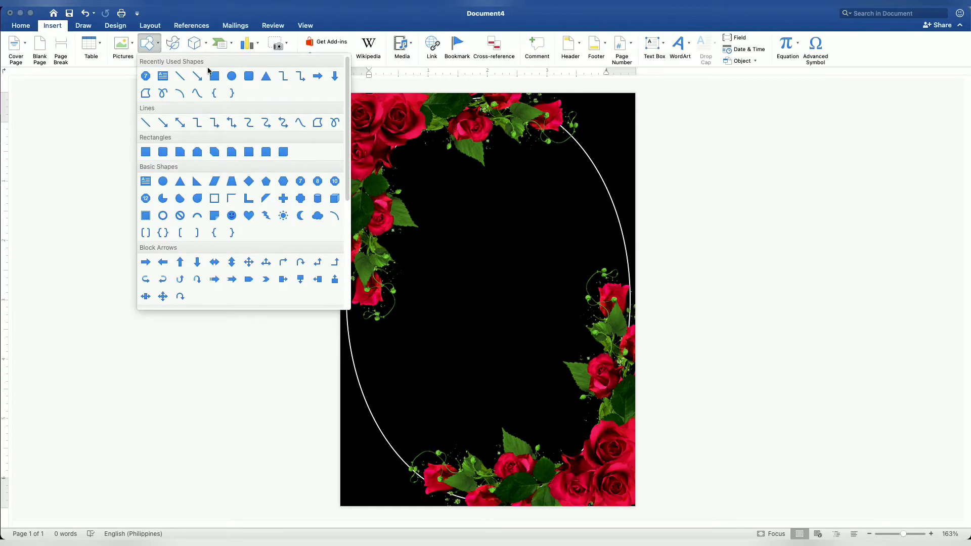
pyautogui.click(215, 77)
pyautogui.moveTo(408, 170)
pyautogui.mouseDown()
pyautogui.moveTo(572, 225)
pyautogui.moveTo(559, 223)
pyautogui.mouseUp()
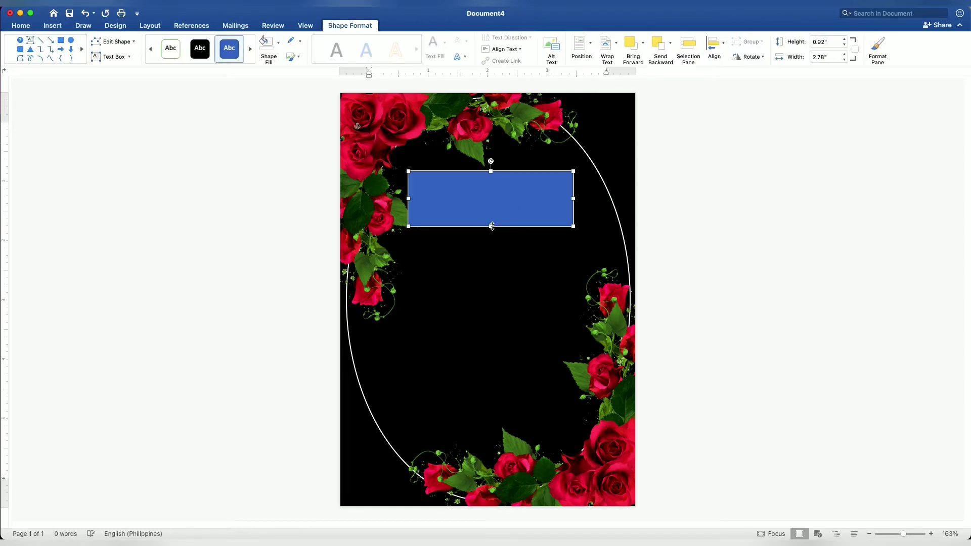
pyautogui.moveTo(491, 226); pyautogui.dragTo(492, 380)
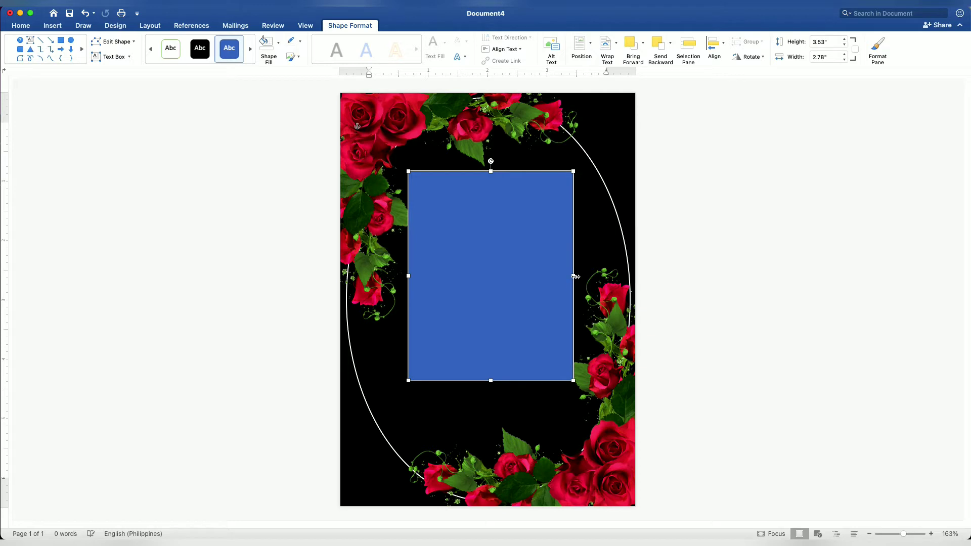
pyautogui.moveTo(575, 277); pyautogui.dragTo(601, 276)
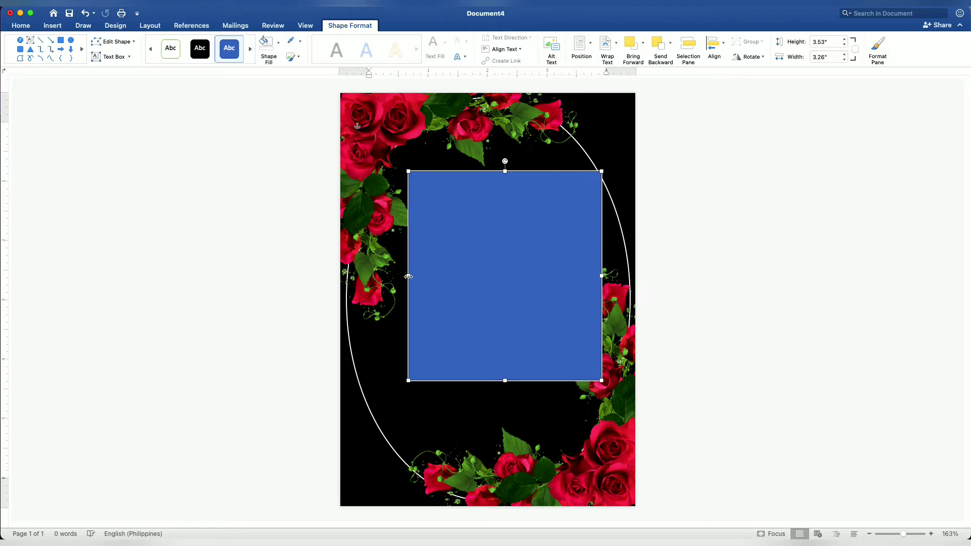
pyautogui.moveTo(408, 276); pyautogui.dragTo(378, 276)
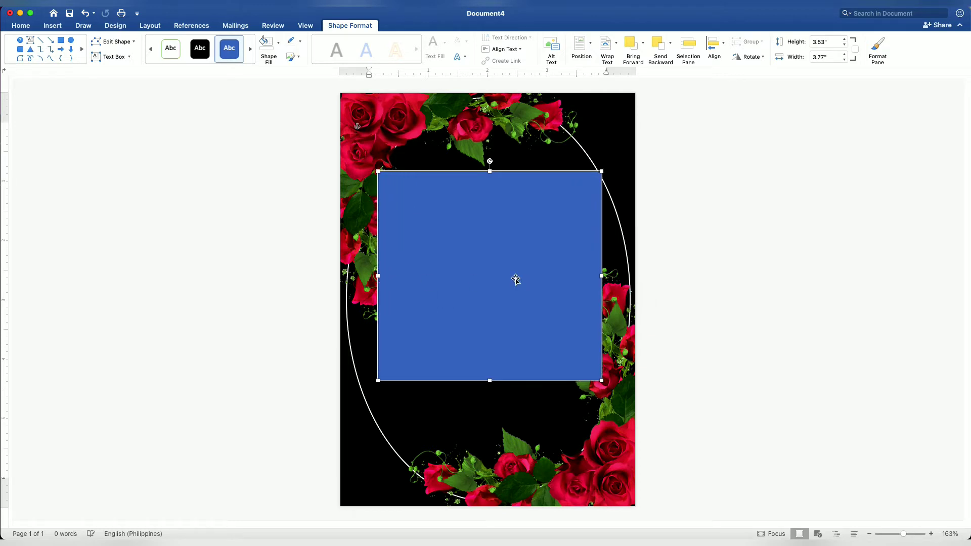
# Add text to the rectangle: '18th' with a superscript 'th', then 'BIRTHDAY PARTY' below
pyautogui.rightClick(499, 275)
pyautogui.click(525, 319)
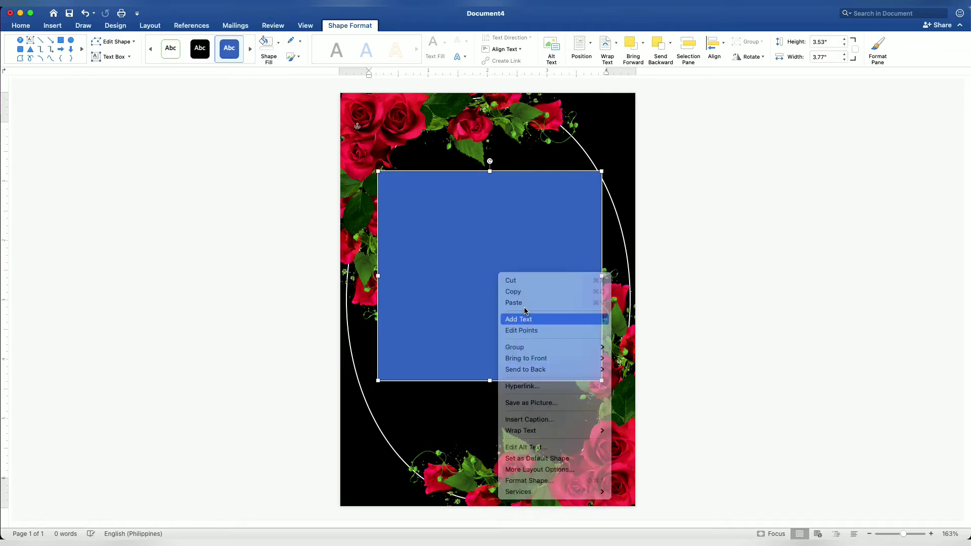
pyautogui.write('18')
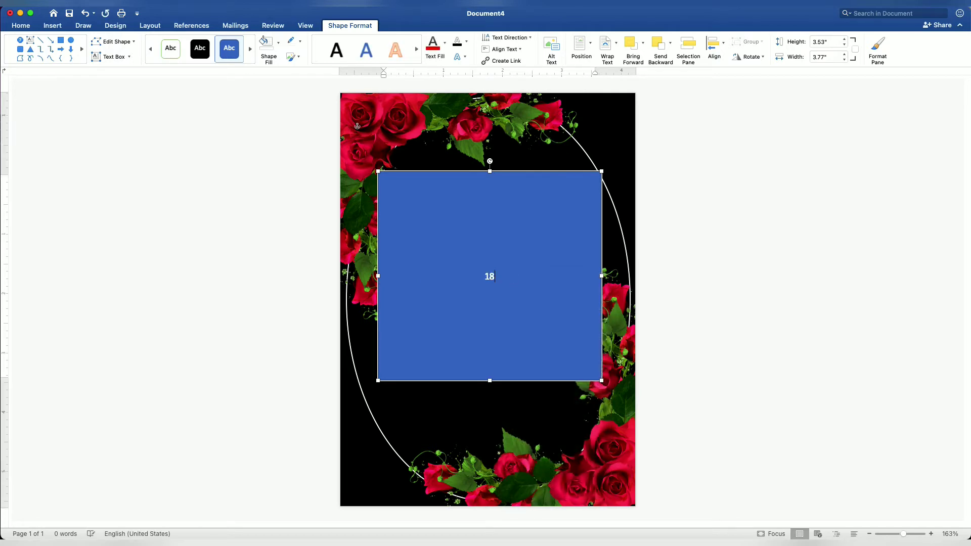
pyautogui.scroll(5, 515, 277)
pyautogui.scroll(2, 491, 275)
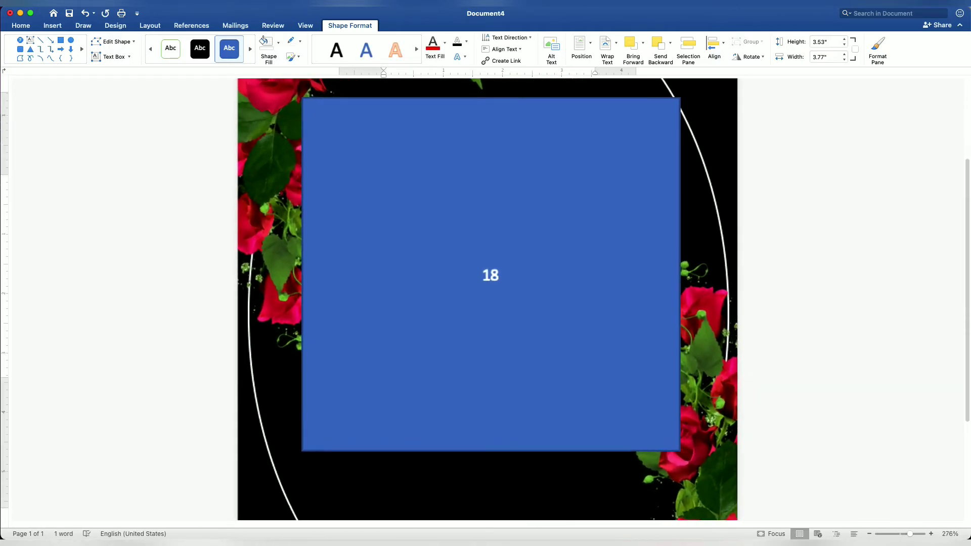
pyautogui.write('th')
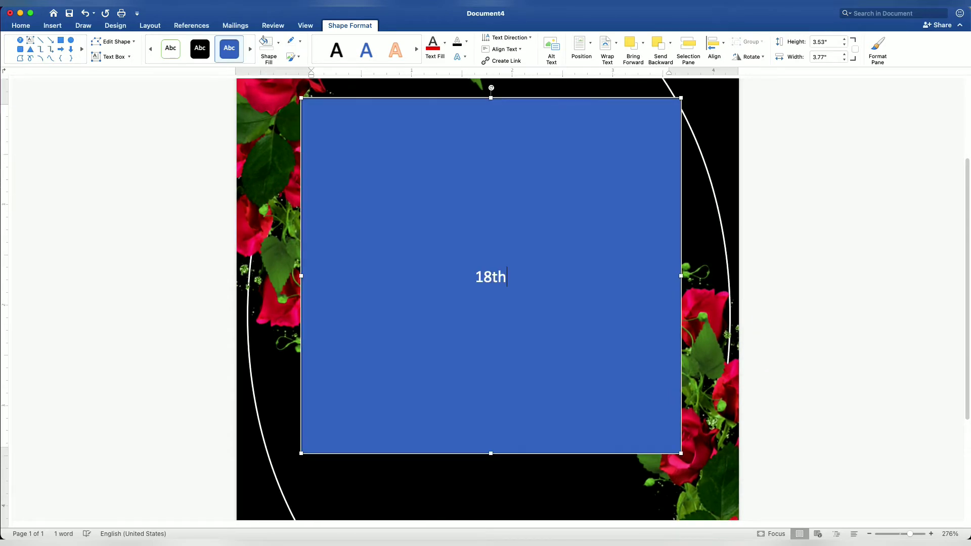
pyautogui.press('Return')
pyautogui.write('BIRTHDA')
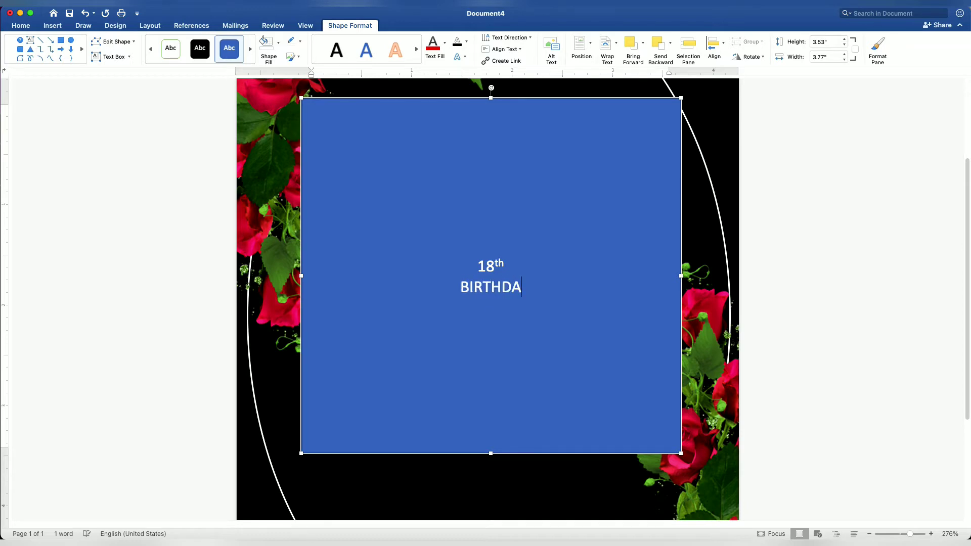
pyautogui.write('Y PARTY')
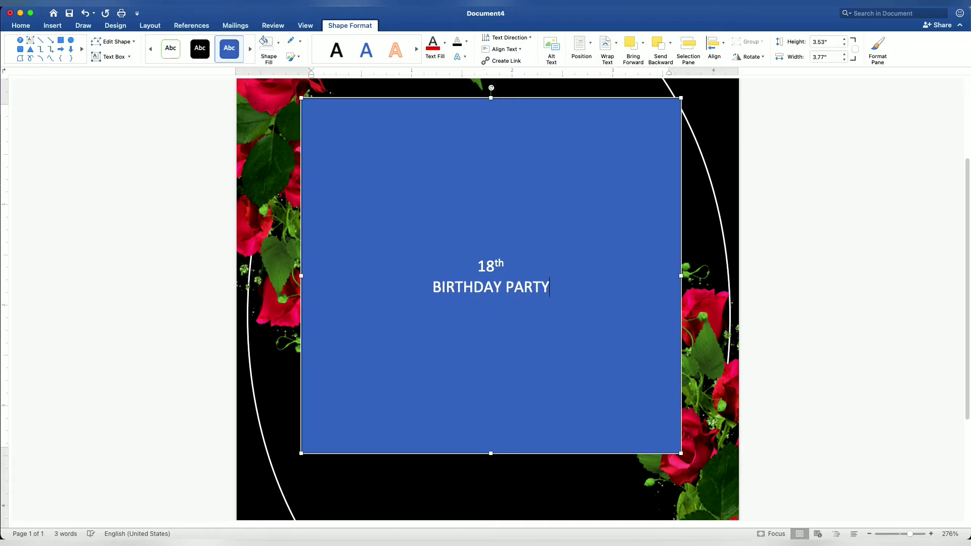
pyautogui.press('Return')
# Add 'honoring', the honoree's name, and 'Sunday, May 30, 2021' on separate lines
pyautogui.press('Return')
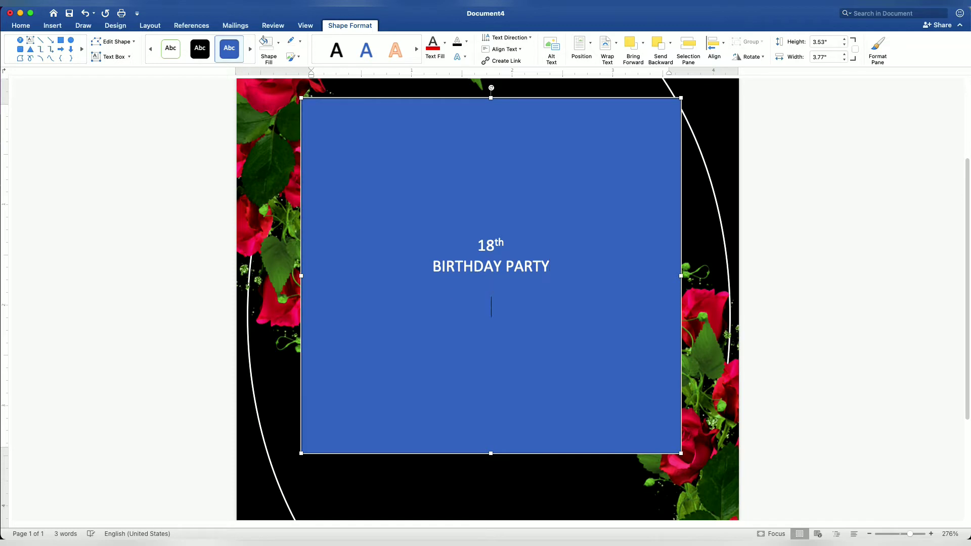
pyautogui.write('honoring')
pyautogui.press('Return')
pyautogui.press('Return')
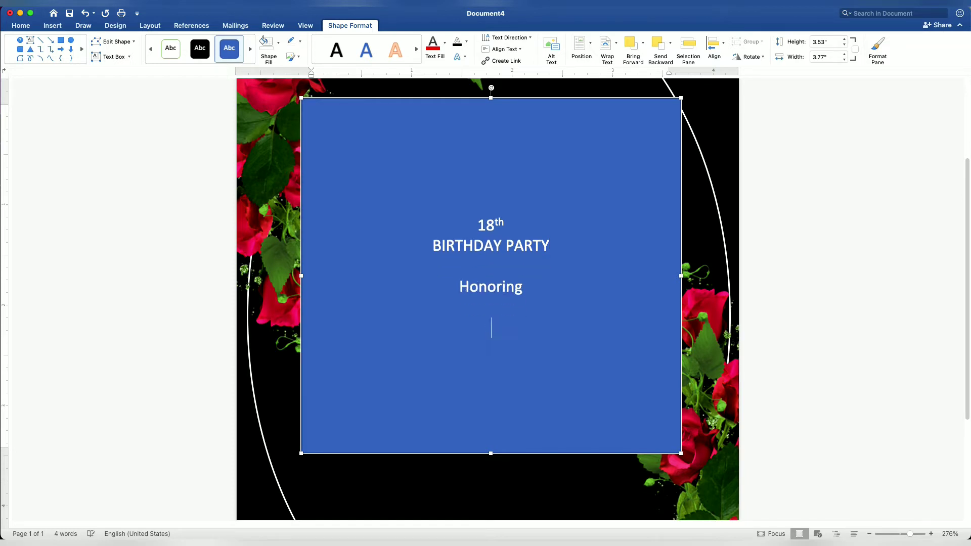
pyautogui.write('Cassy Soirn')
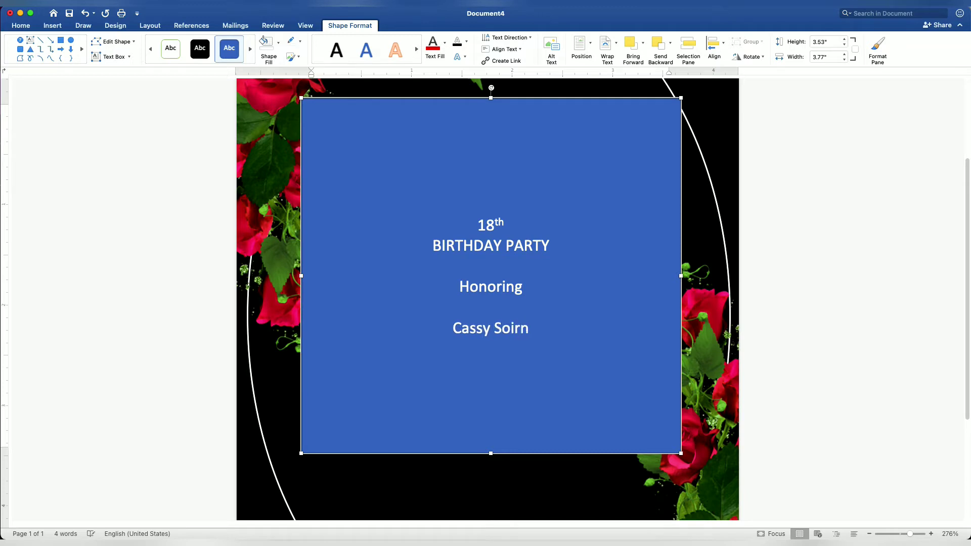
pyautogui.write('oa')
pyautogui.press('BackSpace')
pyautogui.press('BackSpace')
pyautogui.press('BackSpace')
pyautogui.press('BackSpace')
pyautogui.press('BackSpace')
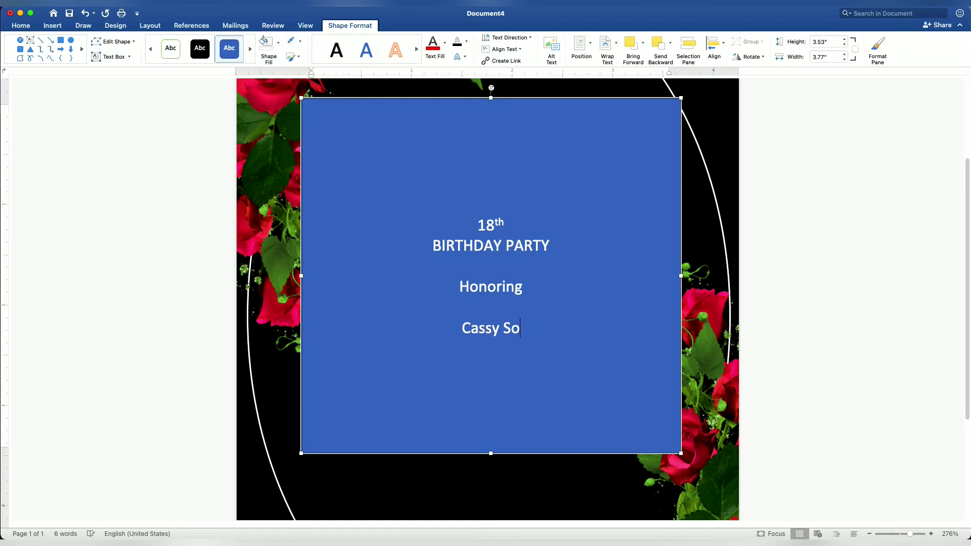
pyautogui.write('riano')
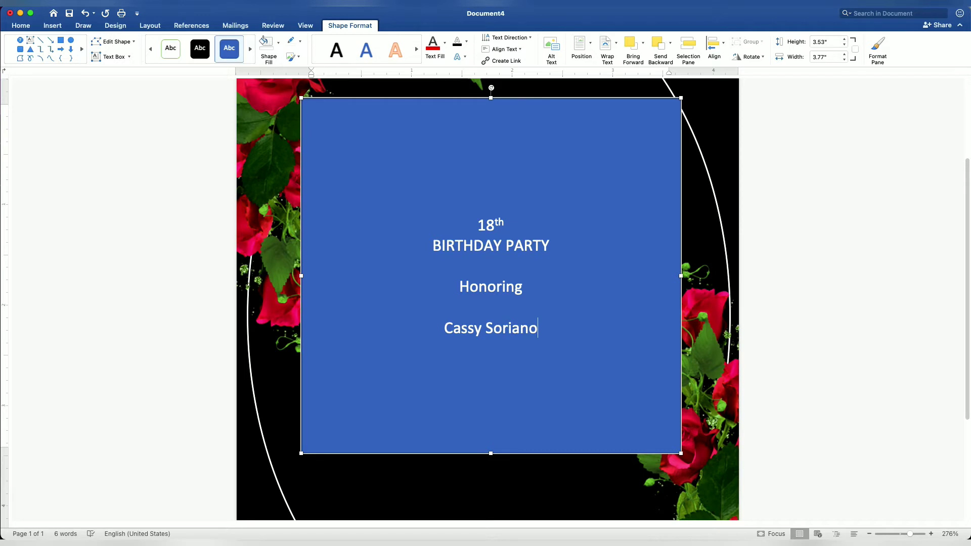
pyautogui.press('Return')
pyautogui.press('Return')
pyautogui.write('Sunday')
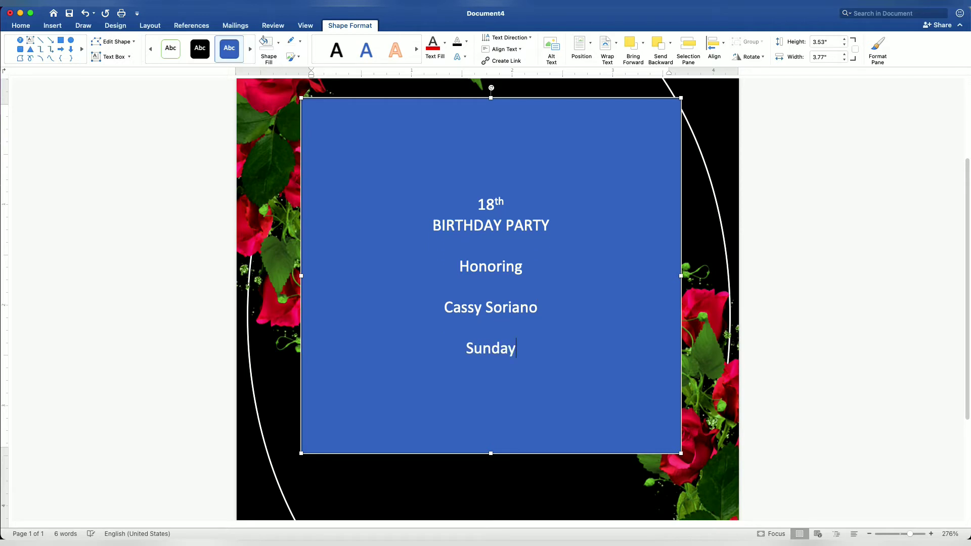
pyautogui.write(', May ')
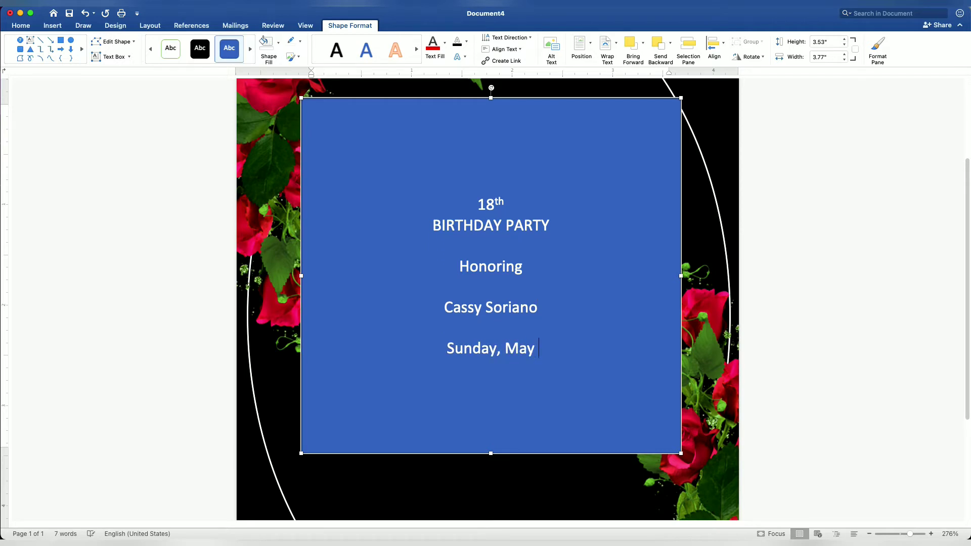
pyautogui.write('30, 202')
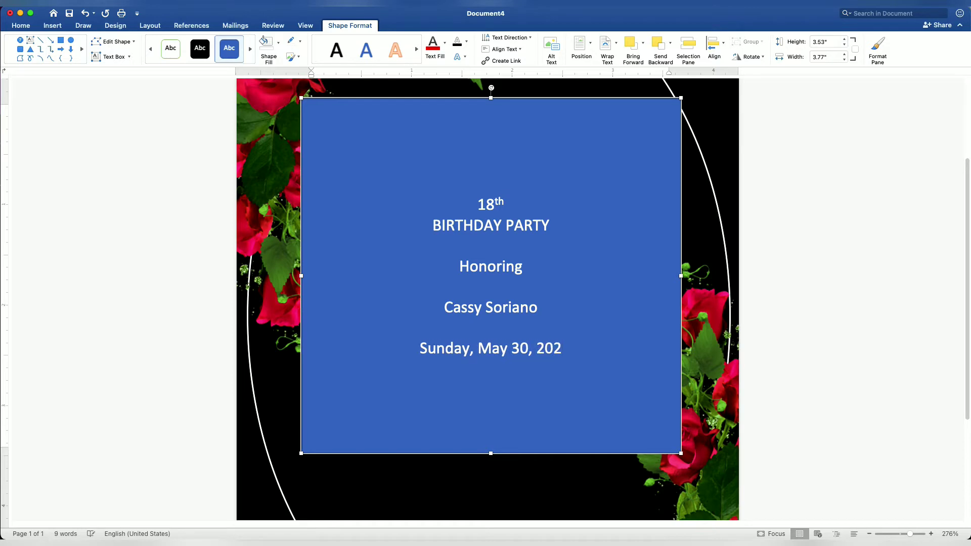
pyautogui.write('1')
# Add lines '7:00pm - 9:00 pm', 'Japanese Garden', 'Tondaligan Beach' and 'Dagupan City'
pyautogui.press('Return')
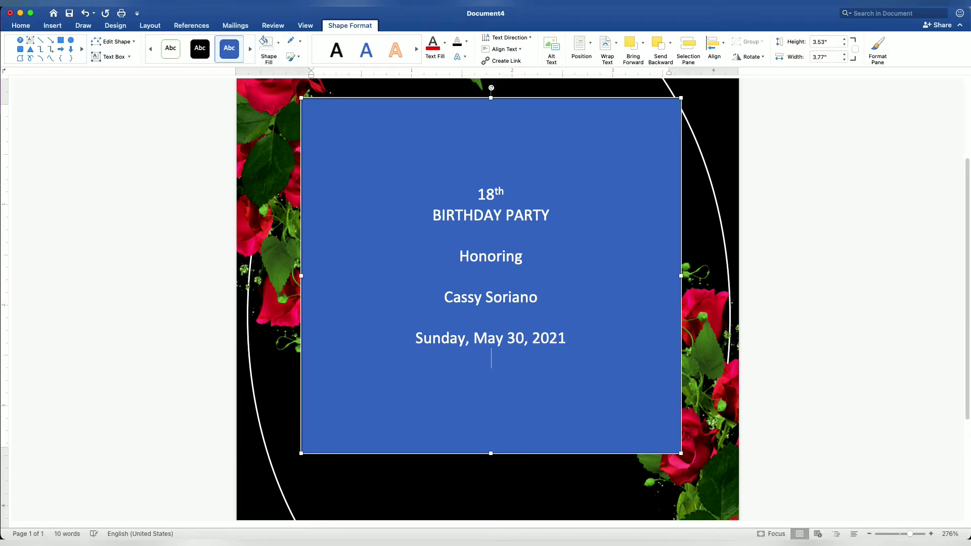
pyautogui.write('7:00')
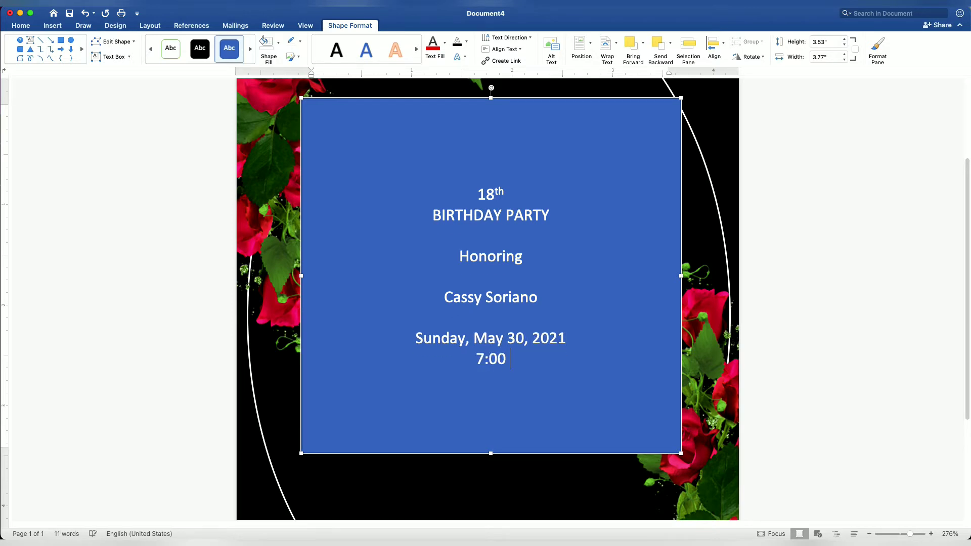
pyautogui.write('pm - ')
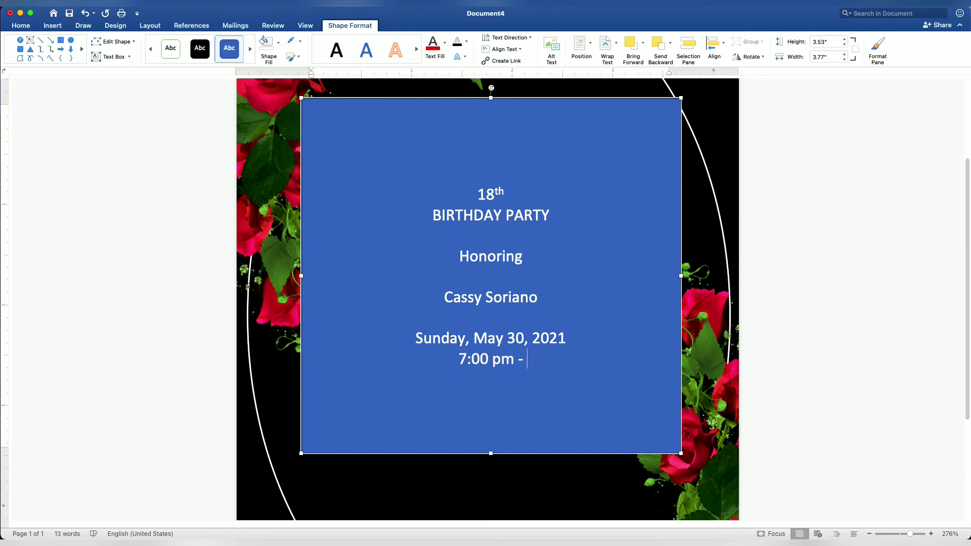
pyautogui.write('9:0')
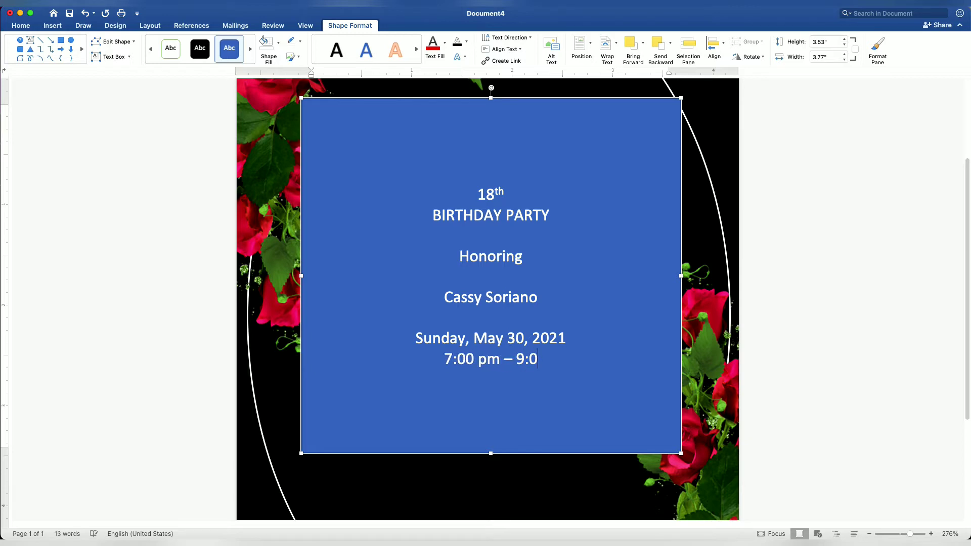
pyautogui.write('0 pm')
pyautogui.press('Return')
pyautogui.write('Ja')
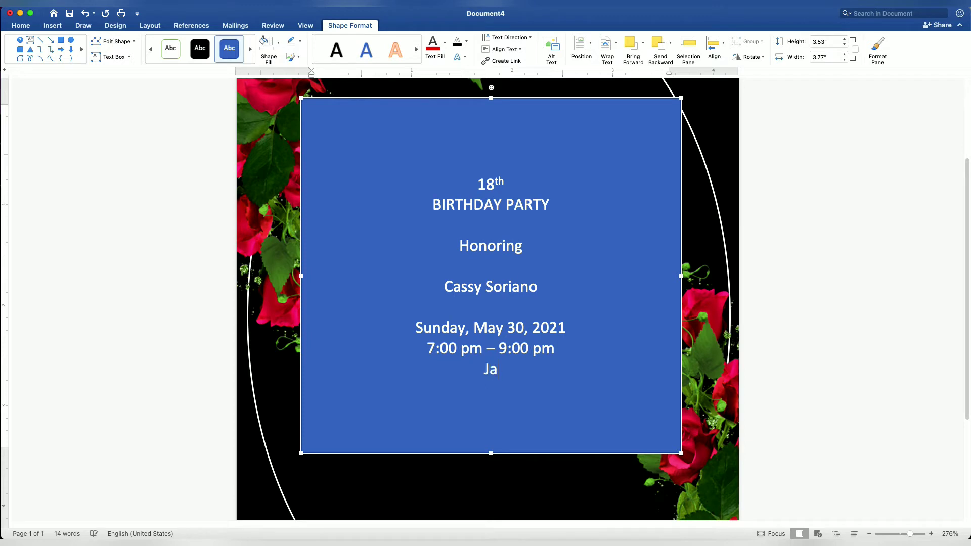
pyautogui.write('paneses')
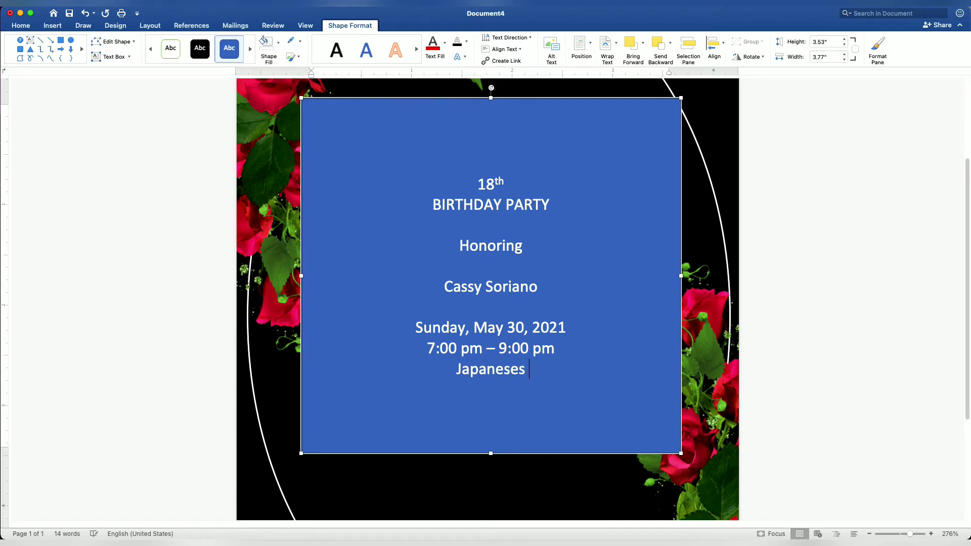
pyautogui.press('BackSpace')
pyautogui.write('Garde')
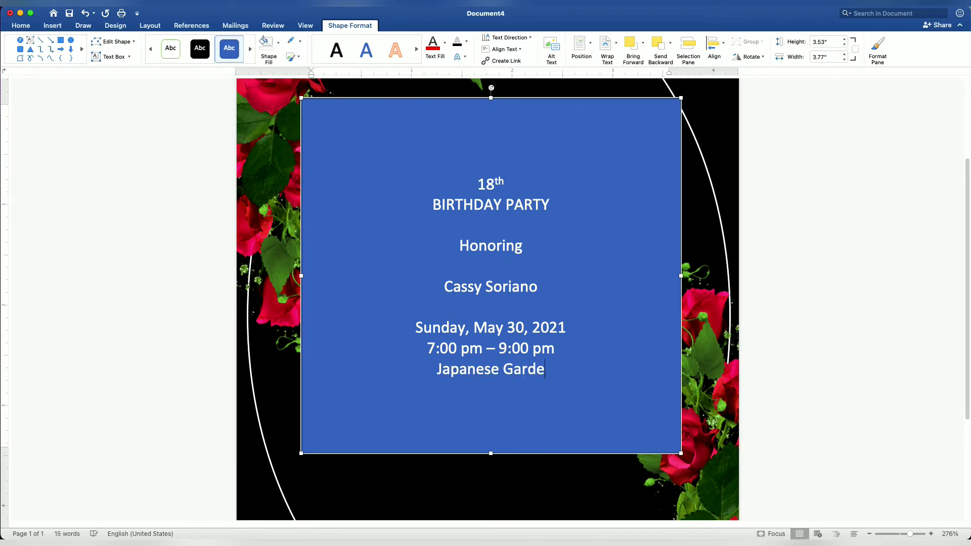
pyautogui.write('n')
pyautogui.press('Return')
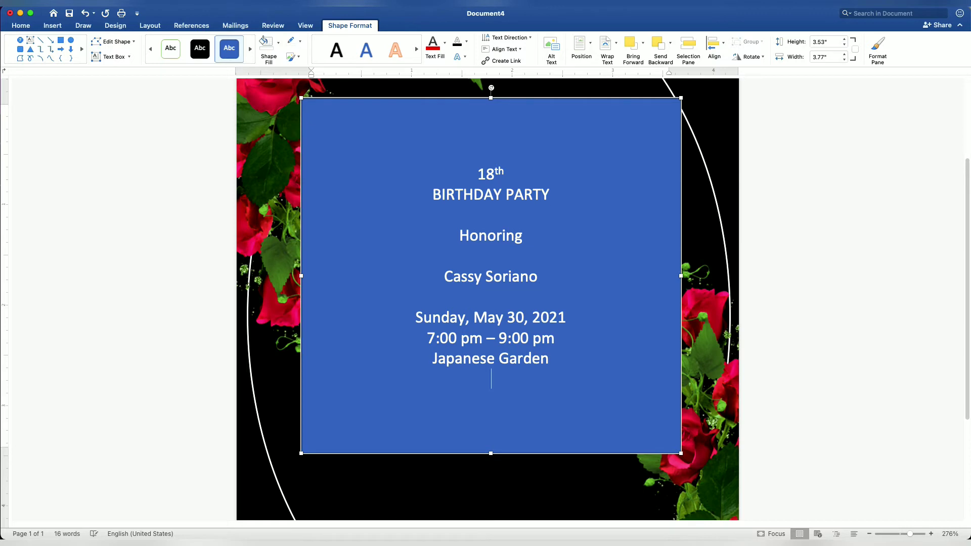
pyautogui.write('Tondalig')
pyautogui.write('an Beach')
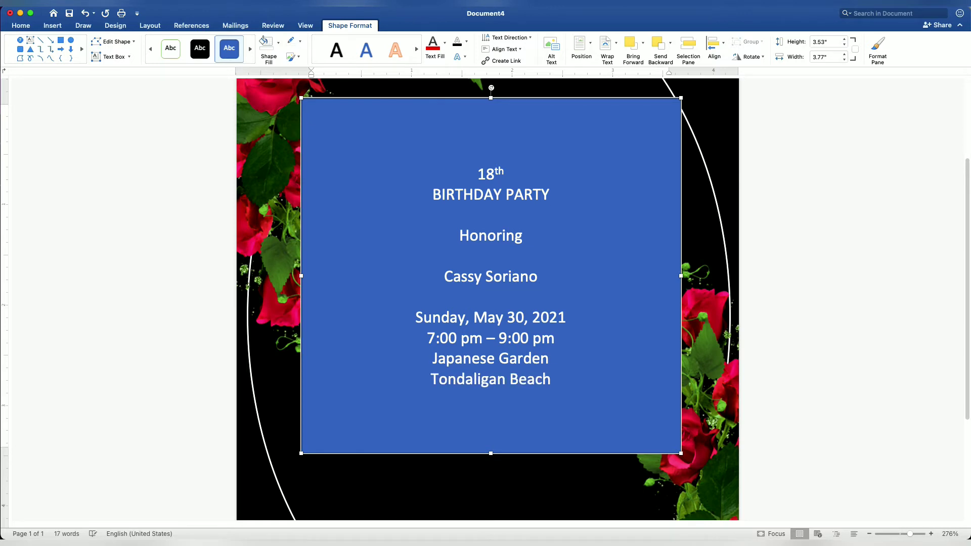
pyautogui.press('Return')
pyautogui.write('Dag')
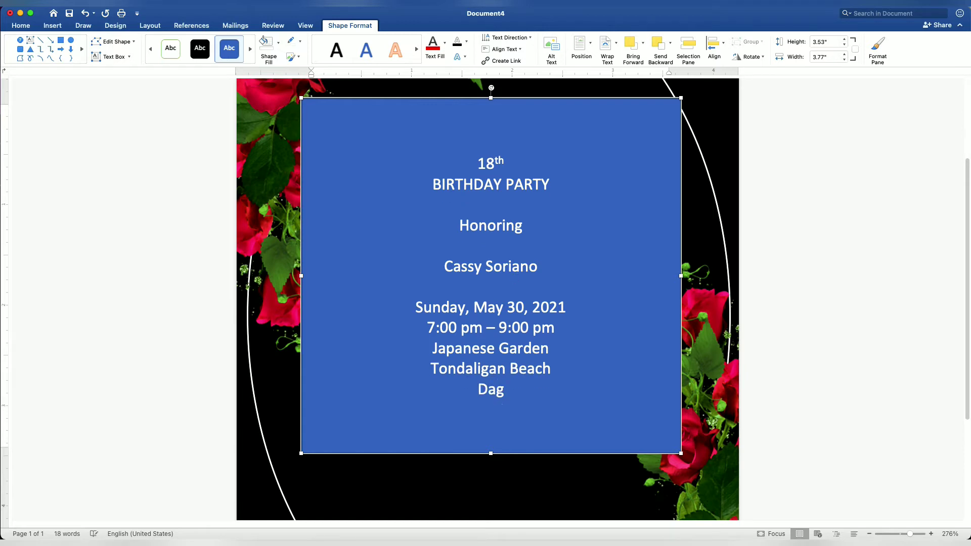
pyautogui.write('upan Cit')
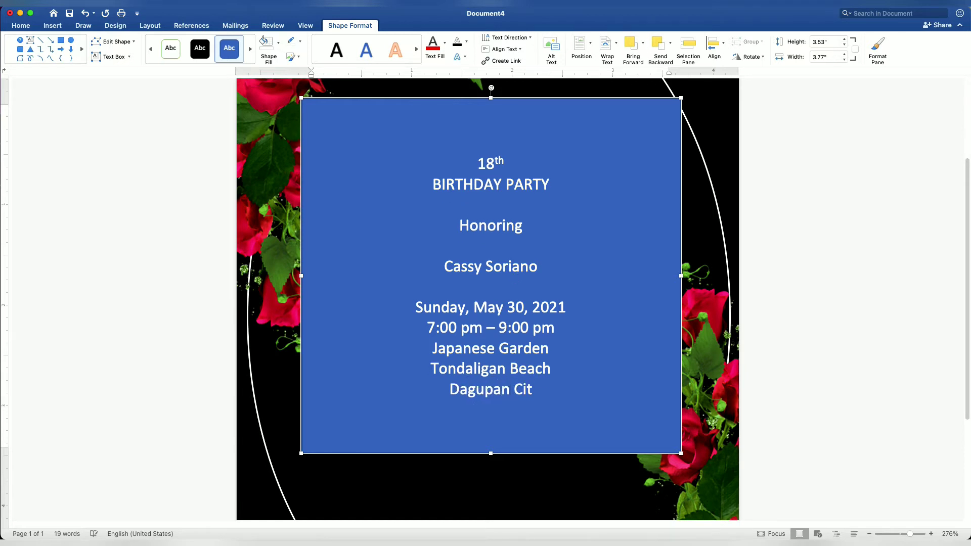
pyautogui.write('y')
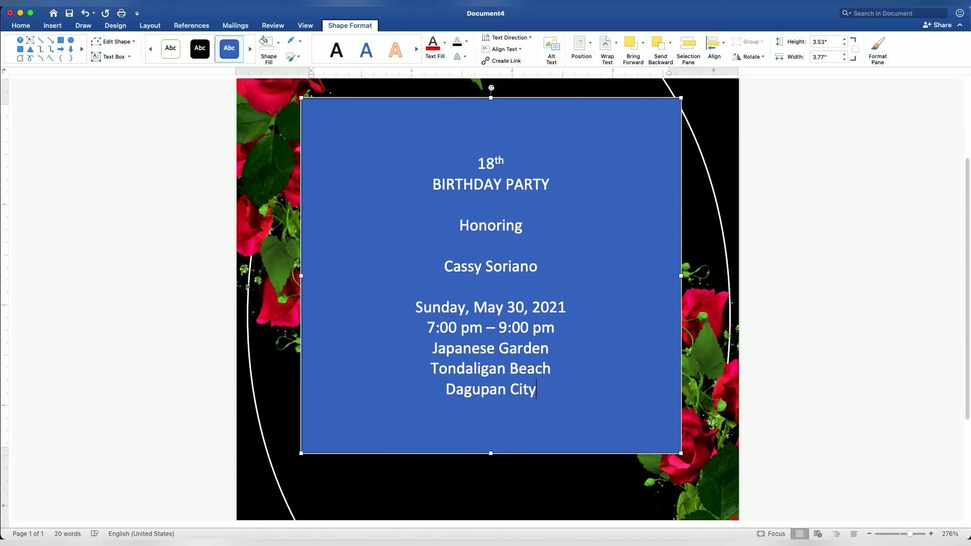
# Set the 18th title in Marker Felt Wide and increase its size
pyautogui.moveTo(506, 163); pyautogui.dragTo(481, 162)
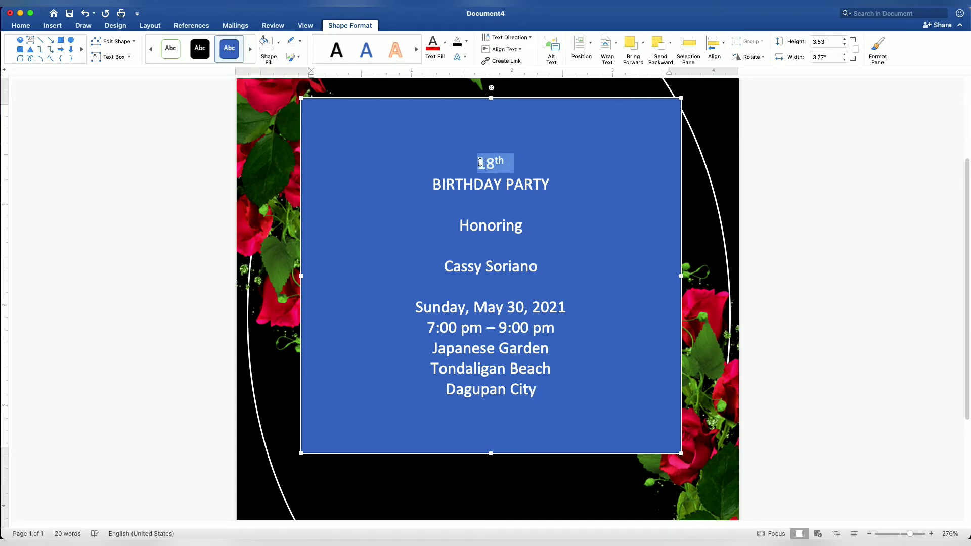
pyautogui.click(22, 26)
pyautogui.click(106, 42)
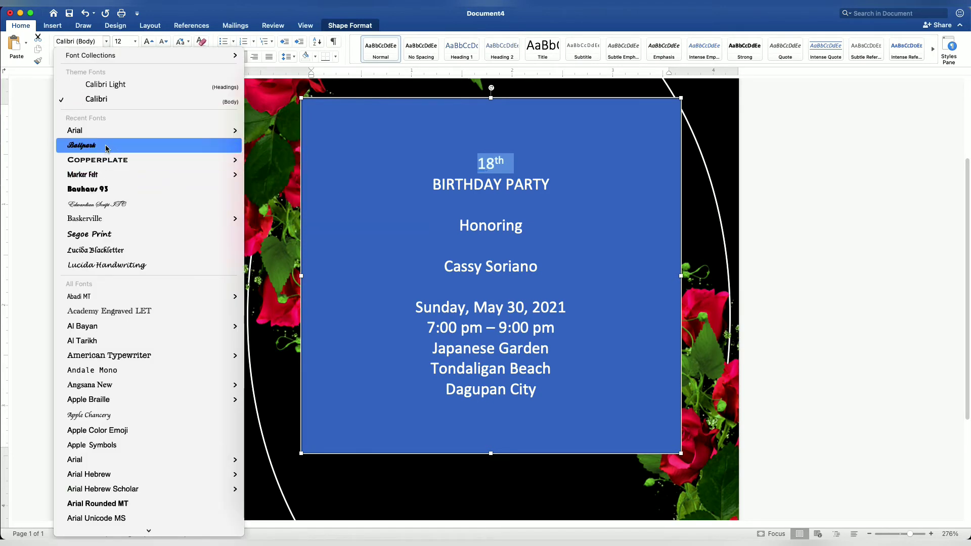
pyautogui.click(104, 175)
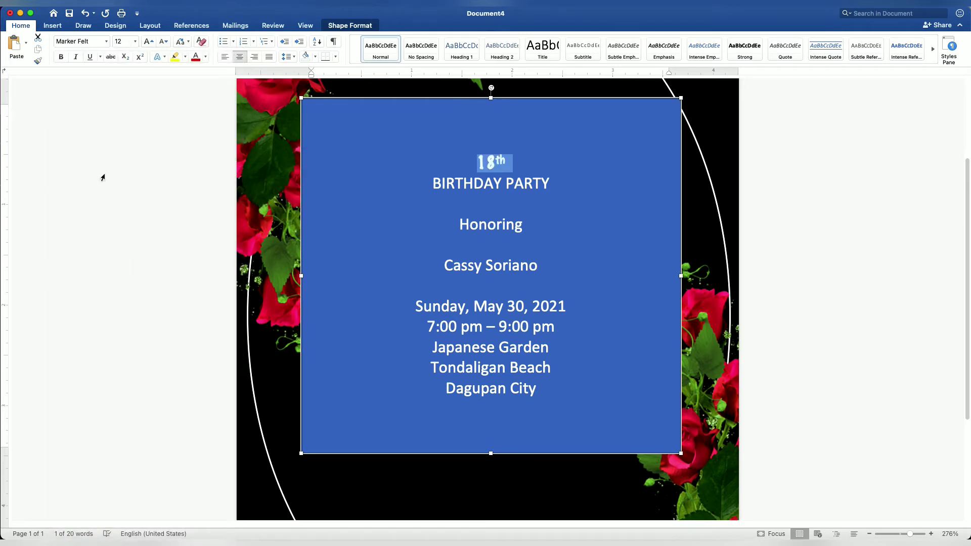
pyautogui.press('super+shift+period')
pyautogui.press('super+shift+period')
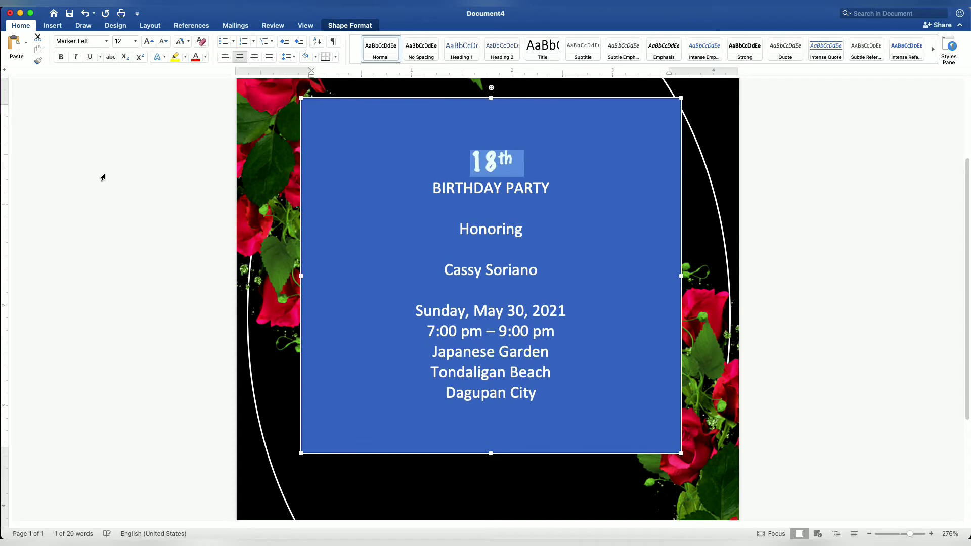
pyautogui.press('super+shift+period')
pyautogui.press('super+shift+period')
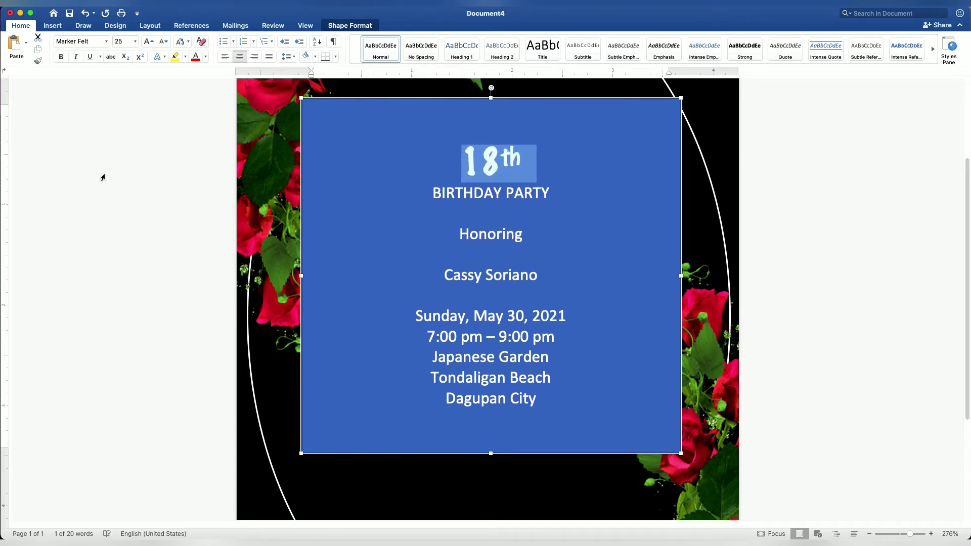
pyautogui.click(106, 41)
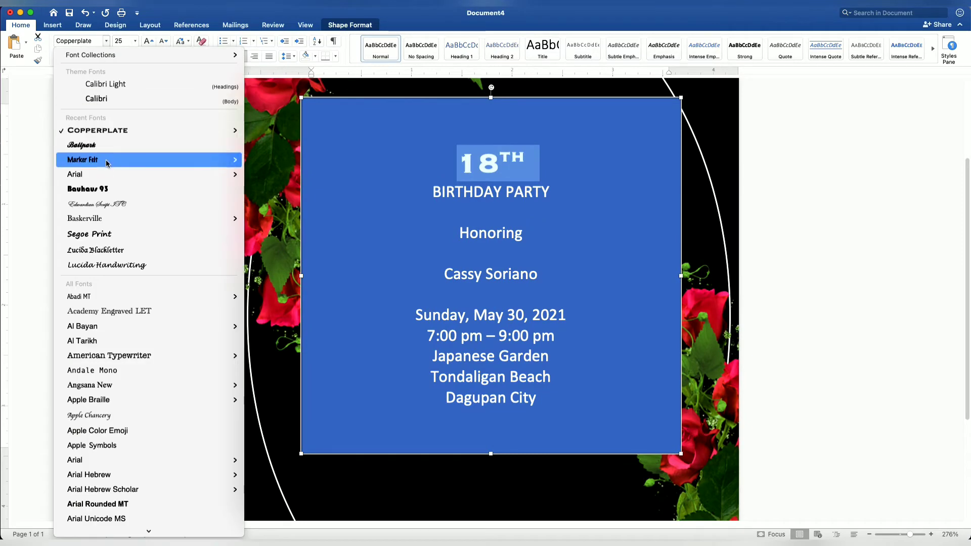
pyautogui.moveTo(114, 160)
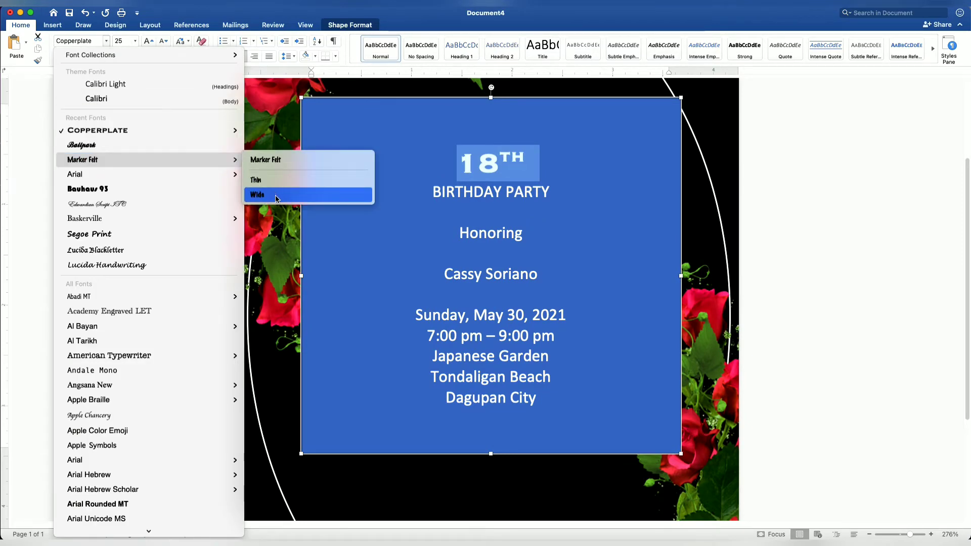
pyautogui.click(276, 198)
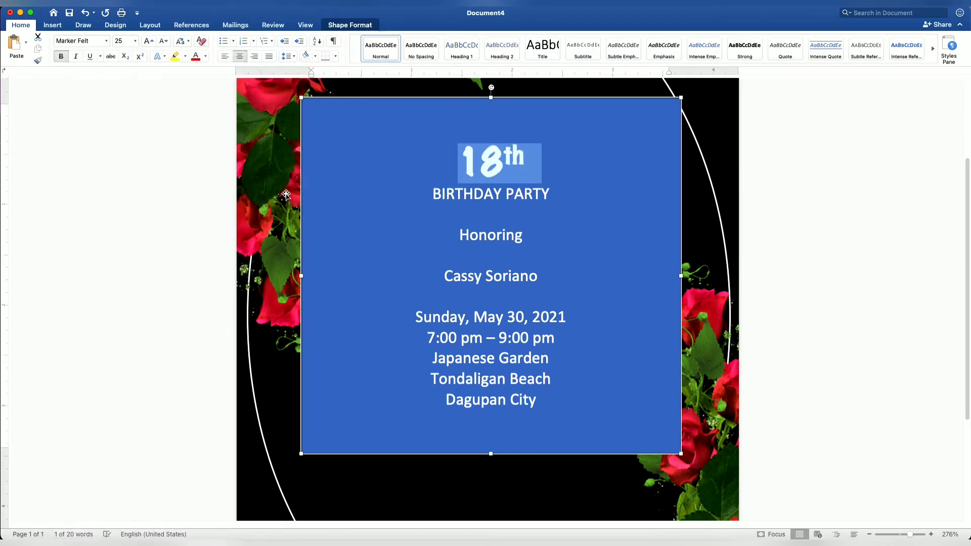
# Give the superscript th the Ballpark font and enlarge the whole 18th title to 36 pt
pyautogui.moveTo(524, 158); pyautogui.dragTo(507, 161)
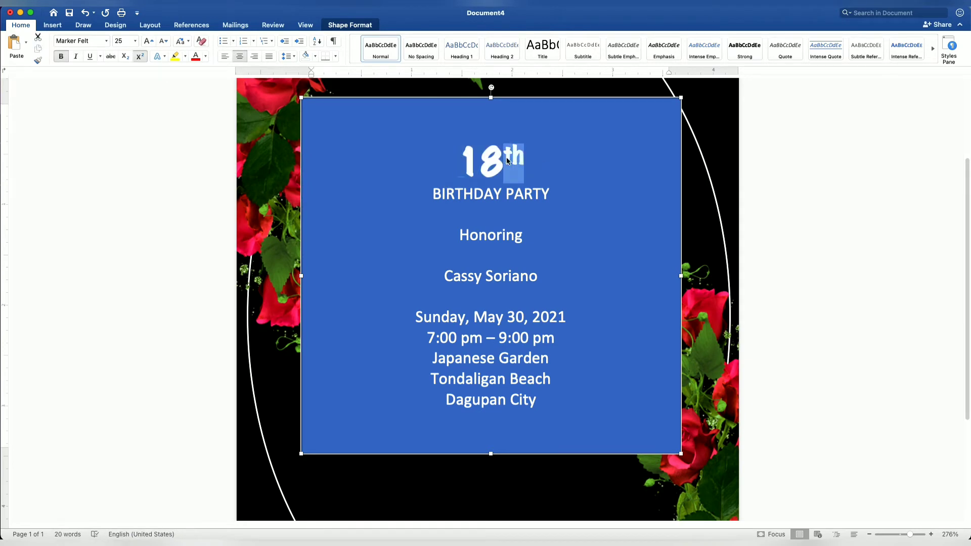
pyautogui.click(106, 40)
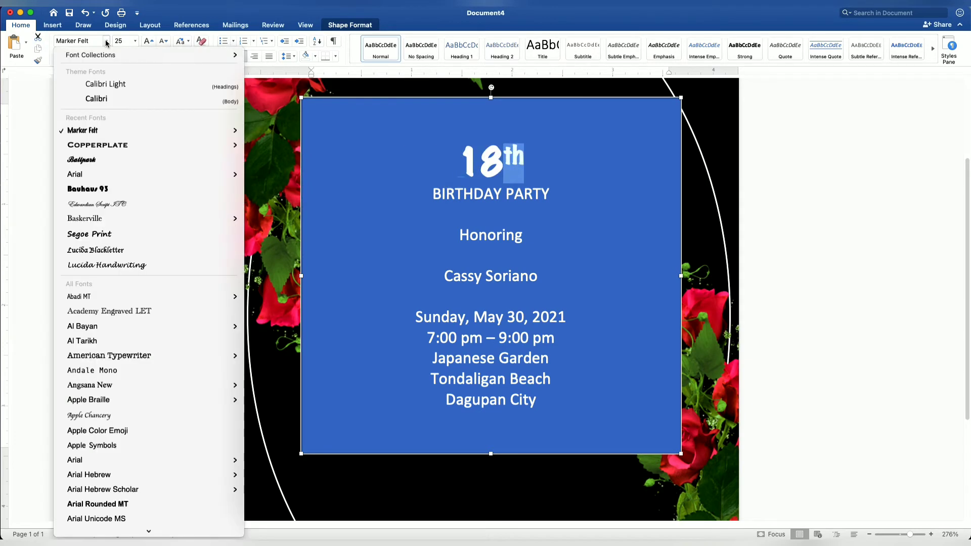
pyautogui.click(94, 159)
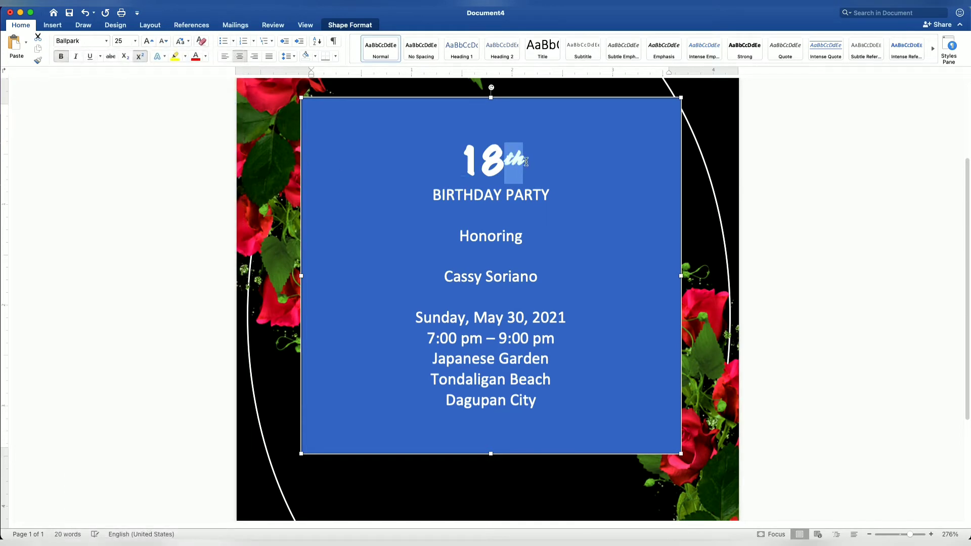
pyautogui.moveTo(526, 161); pyautogui.dragTo(461, 162)
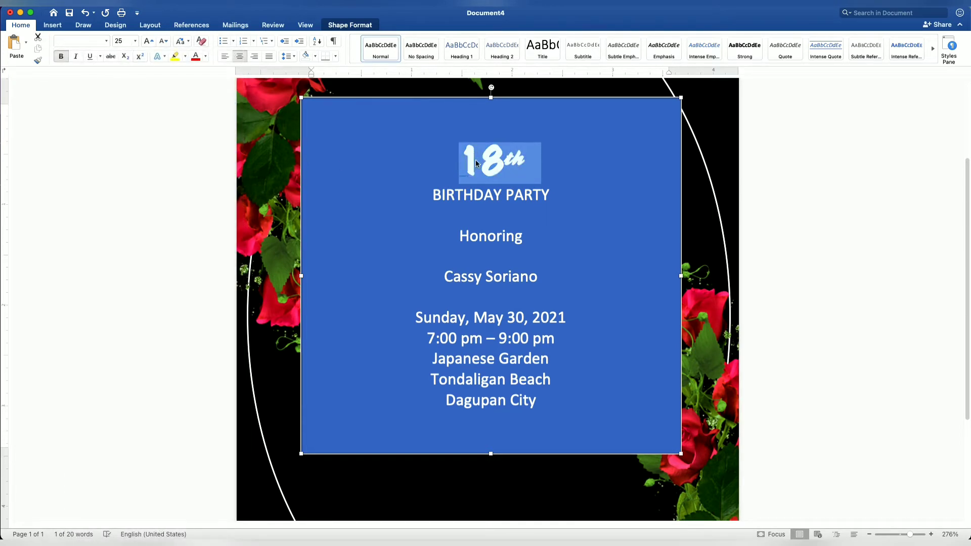
pyautogui.press('super+bracketright')
pyautogui.press('super+bracketright')
pyautogui.press('super+bracketright')
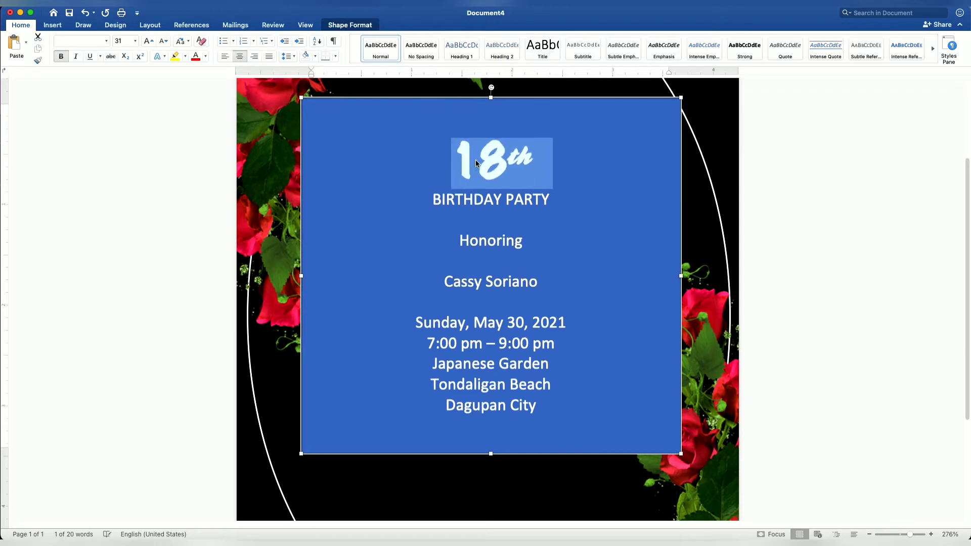
pyautogui.press('super+bracketright')
pyautogui.press('super+bracketright')
pyautogui.press('super+bracketright')
pyautogui.press('super+bracketright')
pyautogui.press('super+bracketright')
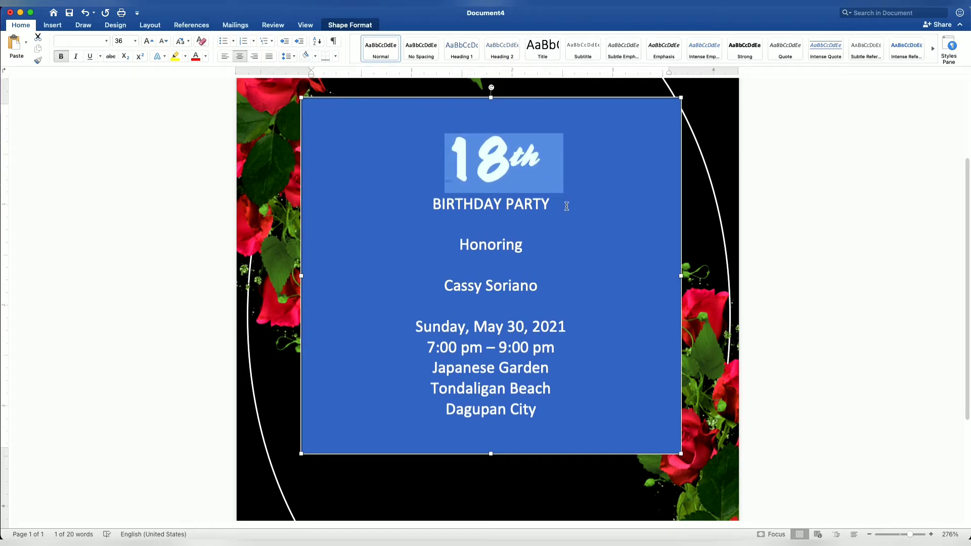
# Set the BIRTHDAY PARTY line in Copperplate
pyautogui.moveTo(556, 205); pyautogui.dragTo(431, 205)
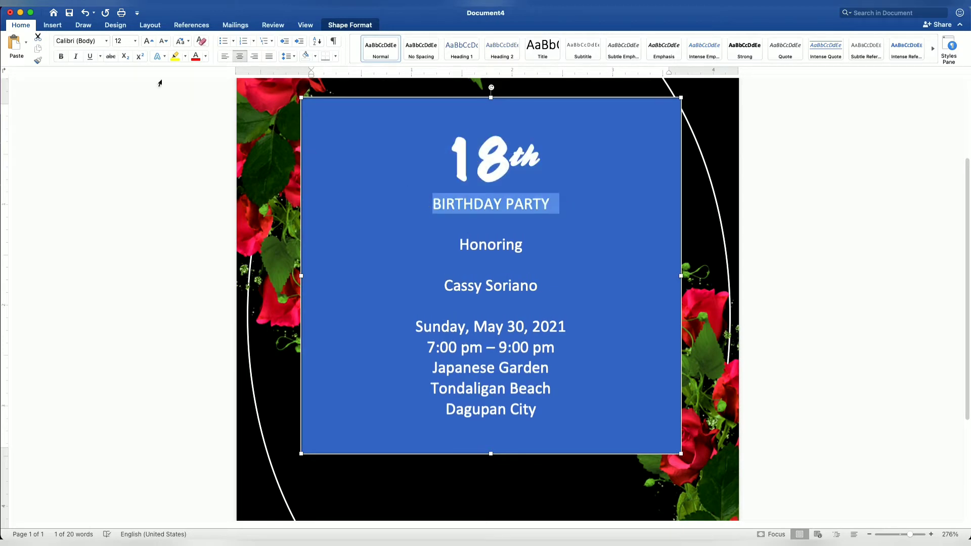
pyautogui.click(106, 41)
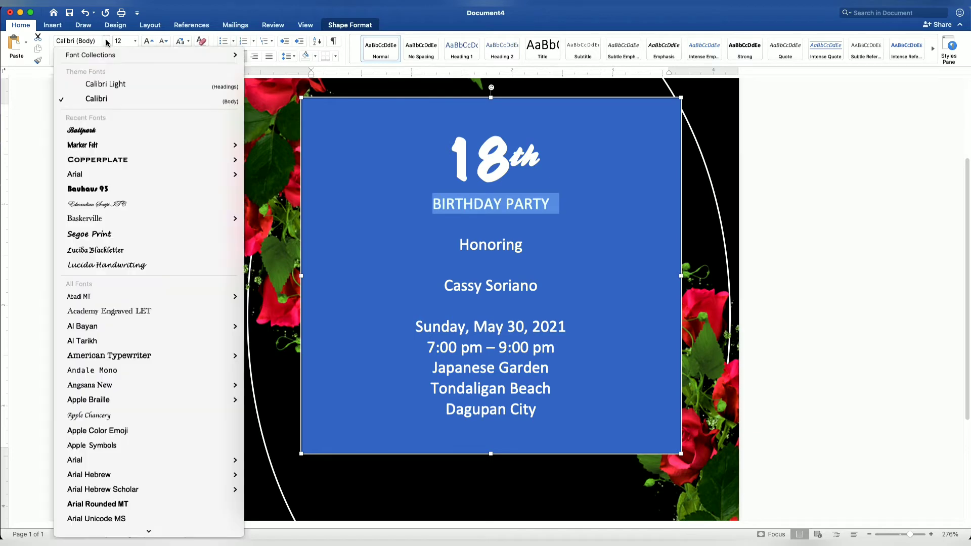
pyautogui.click(106, 160)
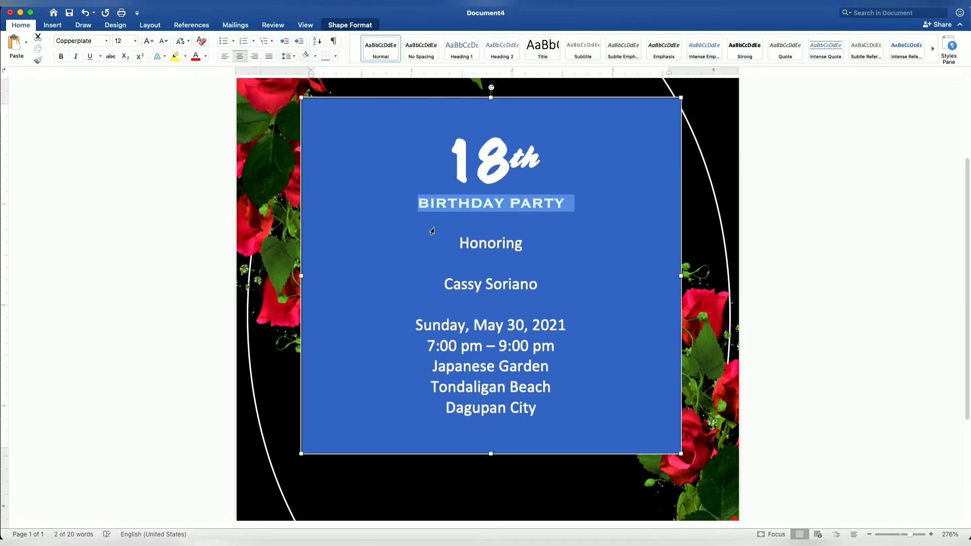
# Change 'Honoring' to lowercase 'honoring' and set it in Arial Narrow
pyautogui.click(471, 246)
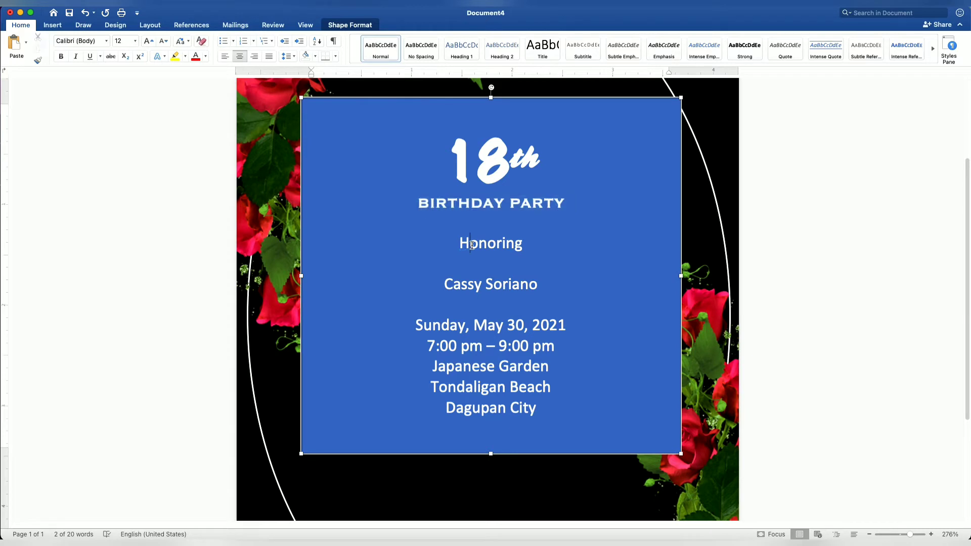
pyautogui.press('BackSpace')
pyautogui.write('h')
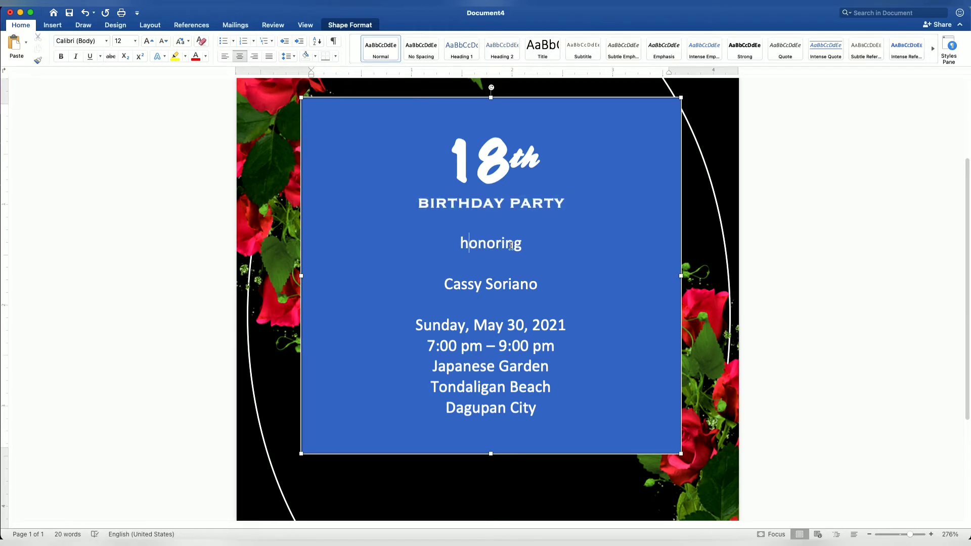
pyautogui.moveTo(531, 244); pyautogui.dragTo(460, 245)
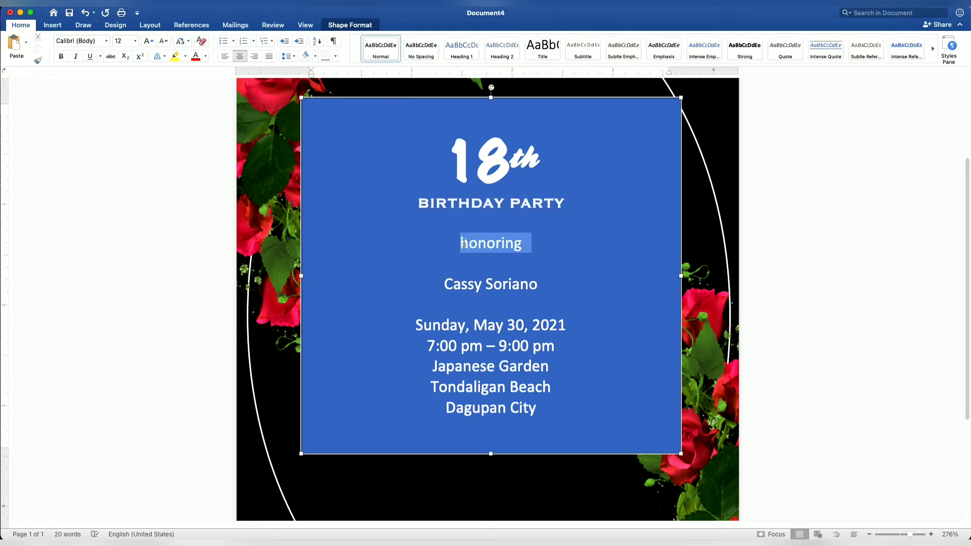
pyautogui.click(106, 41)
pyautogui.moveTo(74, 174)
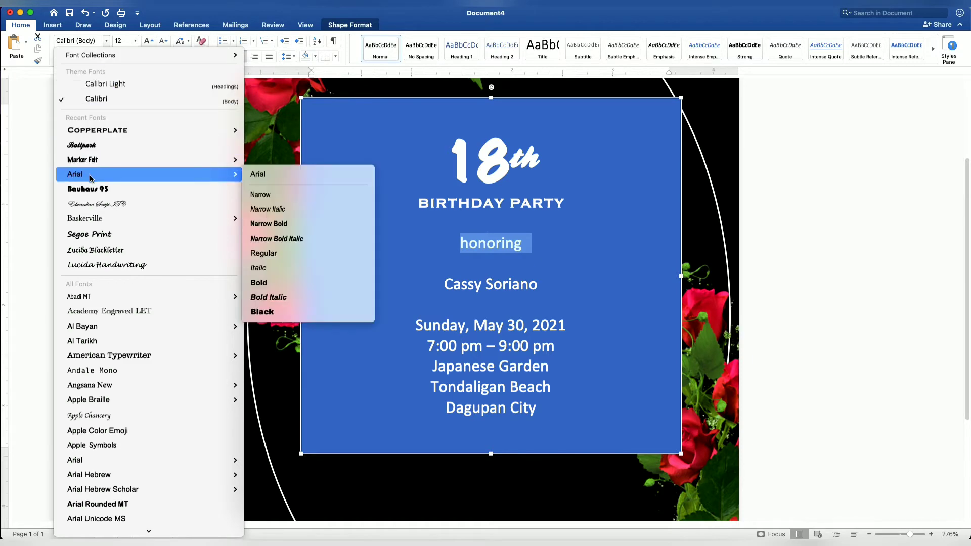
pyautogui.click(262, 200)
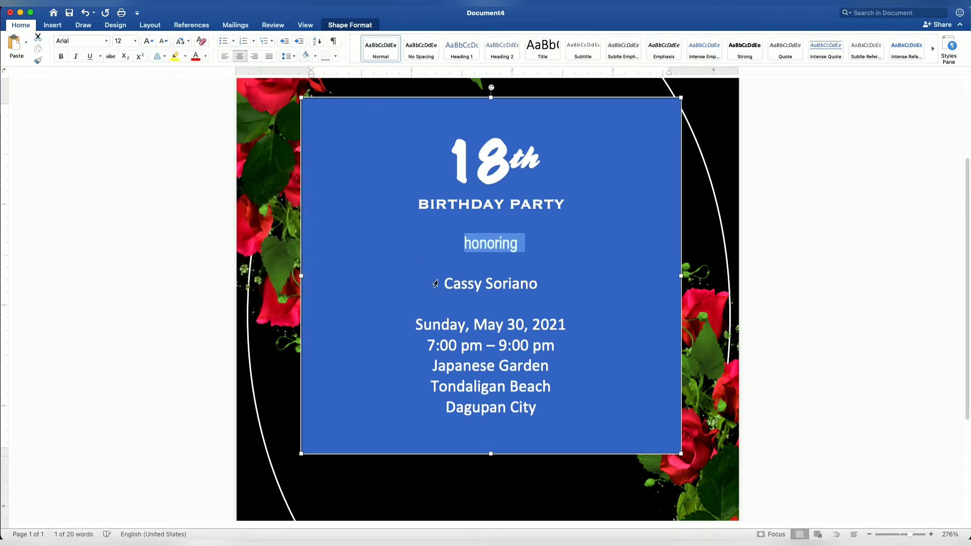
pyautogui.moveTo(444, 284); pyautogui.dragTo(525, 284)
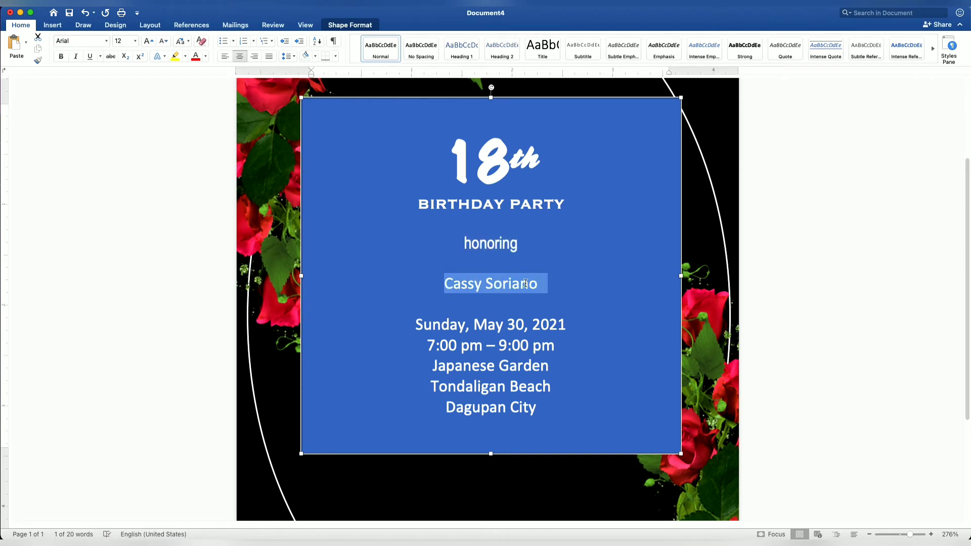
# Change the honoree's name to Ballpark at 23 pt and reduce 'honoring' to 11 pt
pyautogui.click(107, 42)
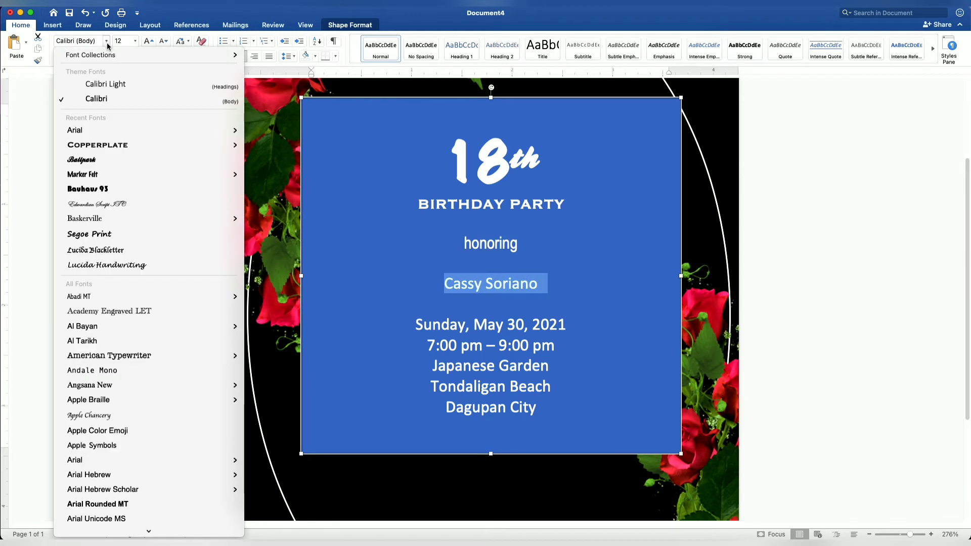
pyautogui.click(101, 159)
pyautogui.press('super+bracketright')
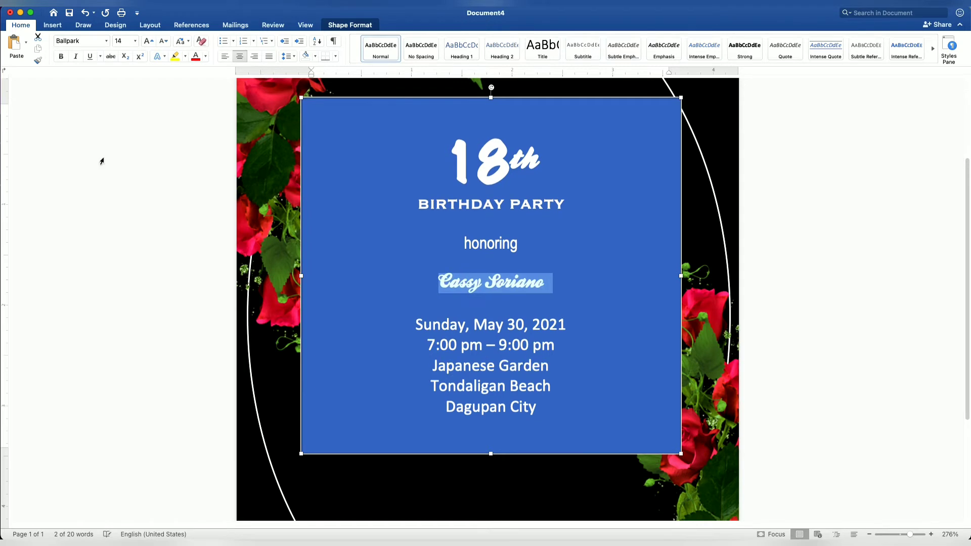
pyautogui.press('super+bracketright')
pyautogui.press('super+bracketright')
pyautogui.press('super+bracketright')
pyautogui.press('super+bracketright')
pyautogui.press('super+bracketright')
pyautogui.press('super+bracketright')
pyautogui.press('super+bracketright')
pyautogui.press('super+bracketright')
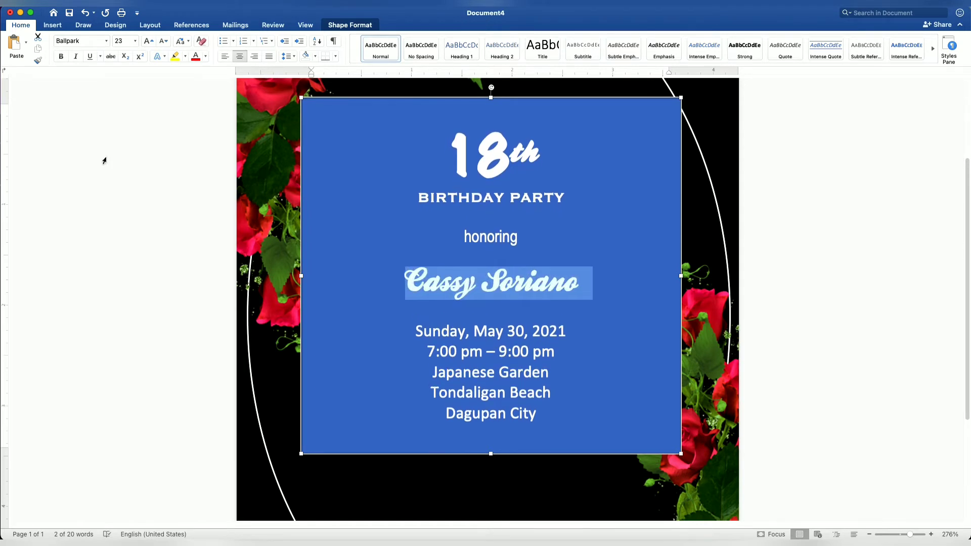
pyautogui.moveTo(513, 239); pyautogui.dragTo(465, 239)
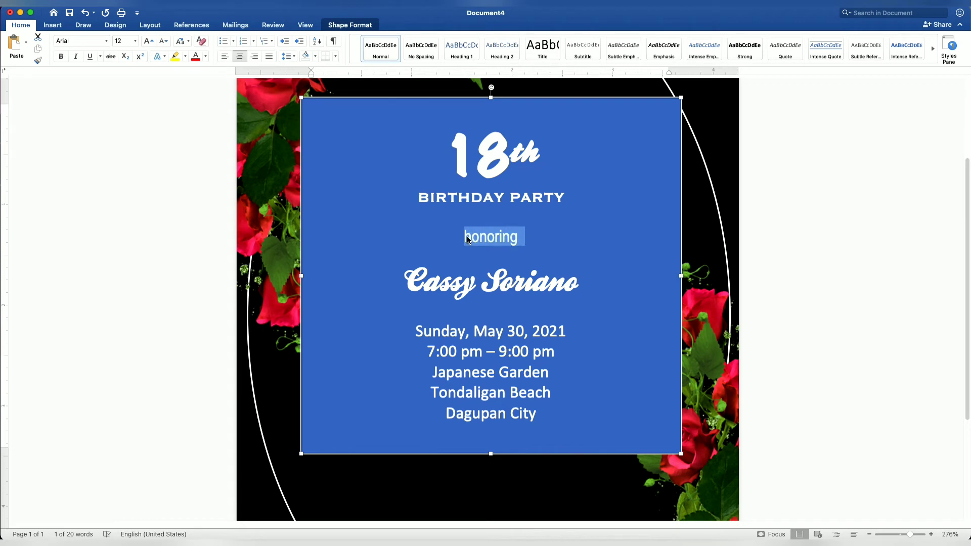
pyautogui.press('super+bracketleft')
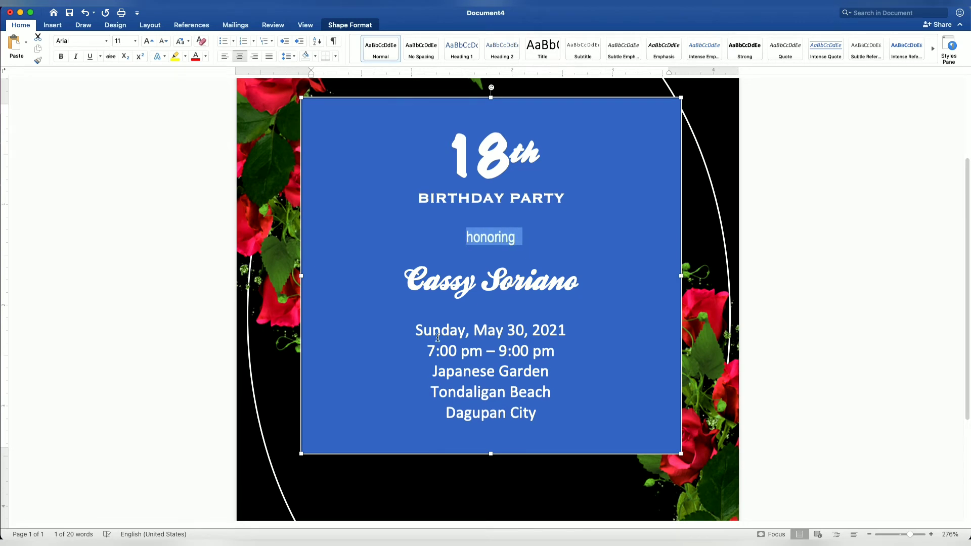
# Change the date, time and venue lines to Arial Narrow at 11 pt
pyautogui.moveTo(427, 333); pyautogui.dragTo(533, 412)
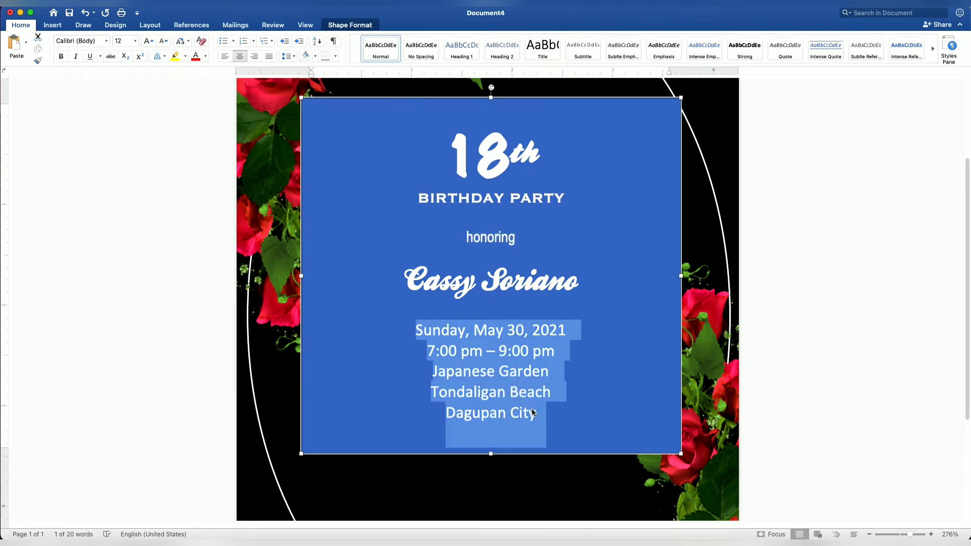
pyautogui.click(107, 41)
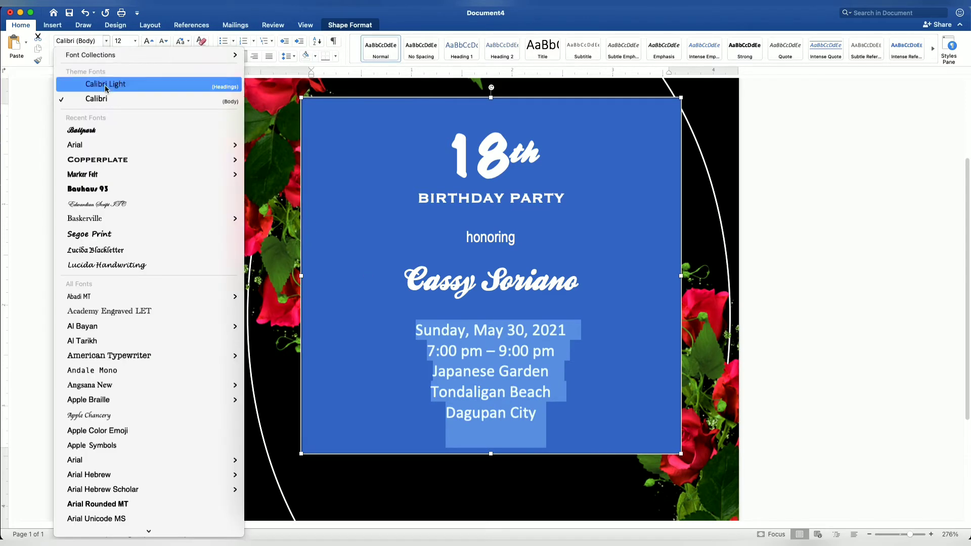
pyautogui.moveTo(75, 144)
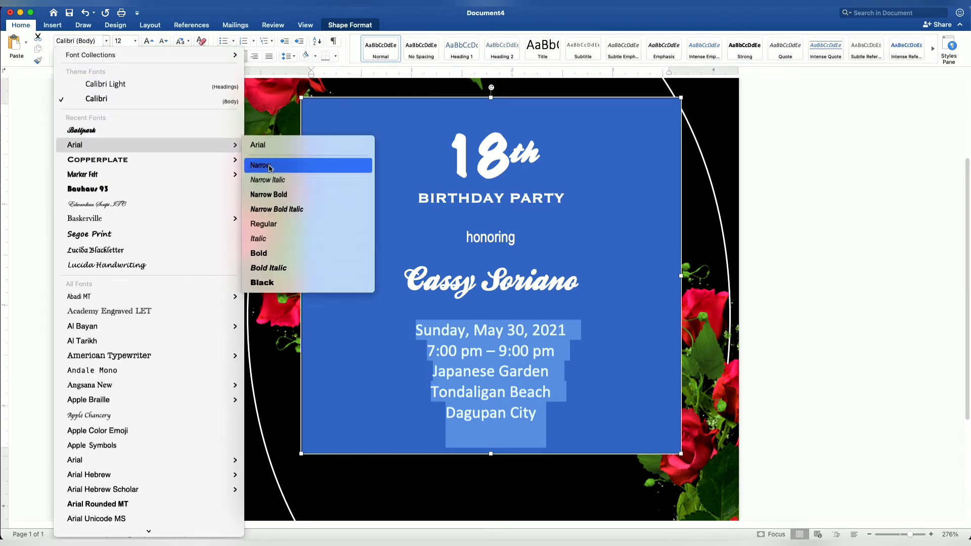
pyautogui.click(270, 168)
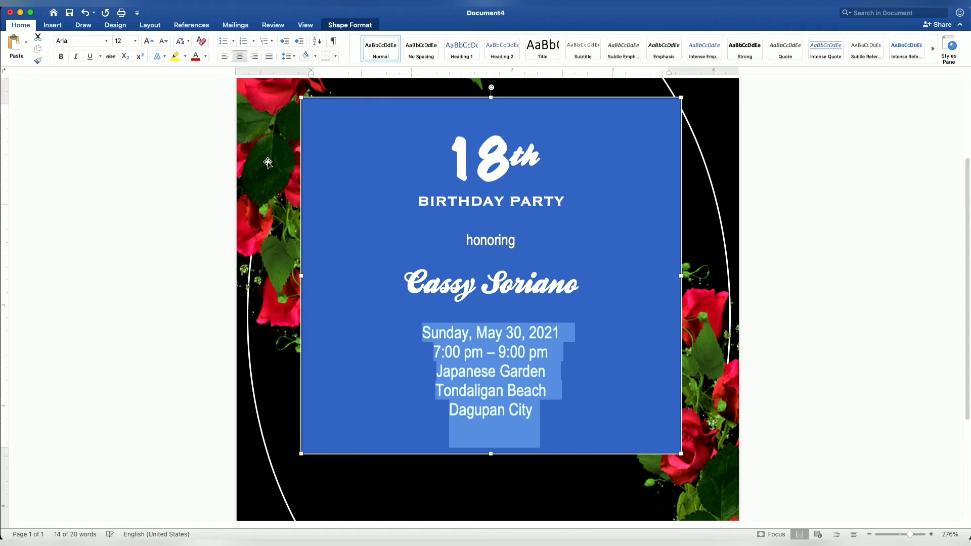
pyautogui.press('super+bracketleft')
pyautogui.scroll(-5, 340, 208)
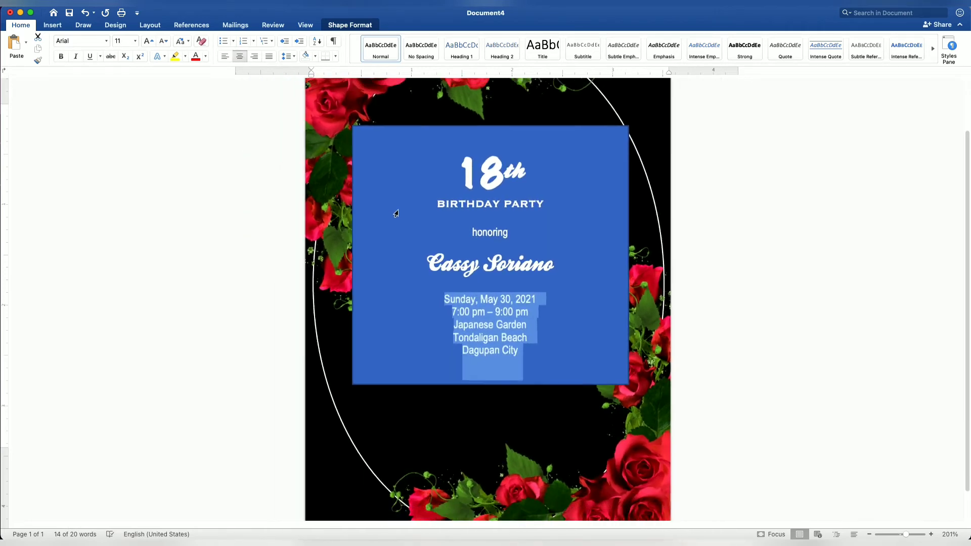
pyautogui.scroll(-3, 395, 213)
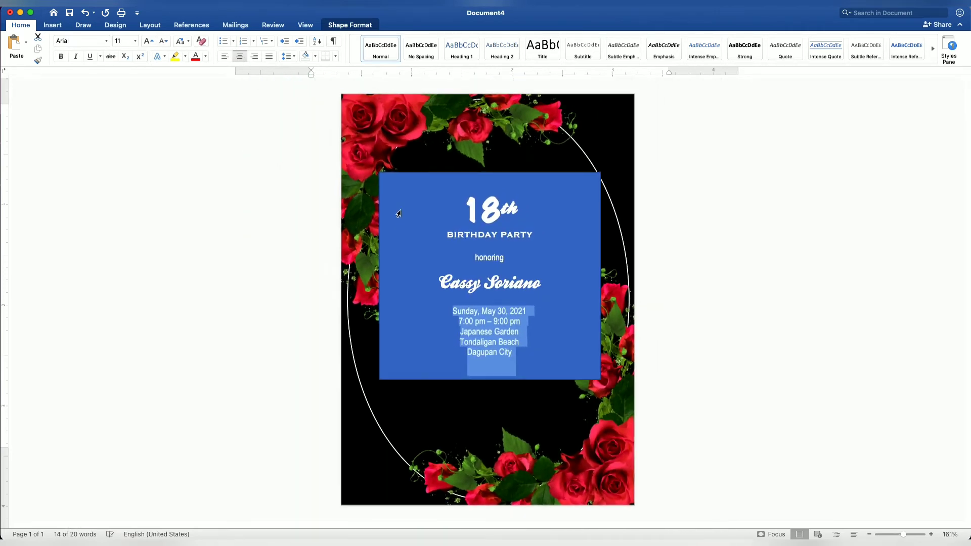
pyautogui.click(435, 171)
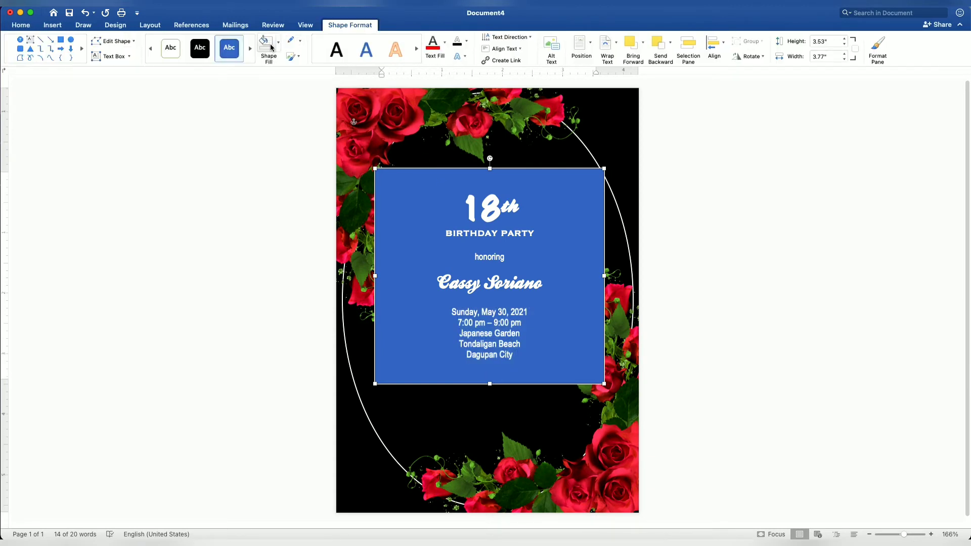
# Give the text box No Fill and No Outline
pyautogui.click(269, 43)
pyautogui.click(300, 40)
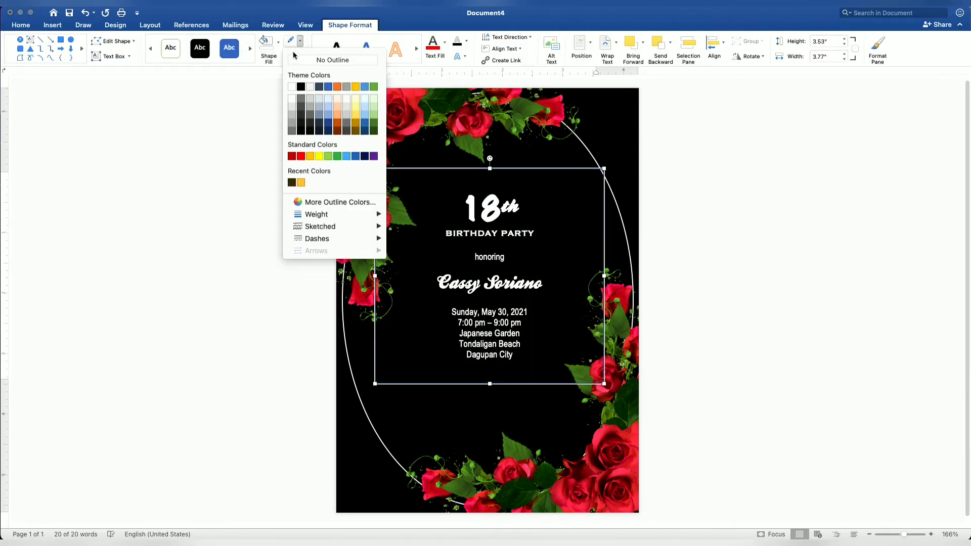
pyautogui.click(295, 60)
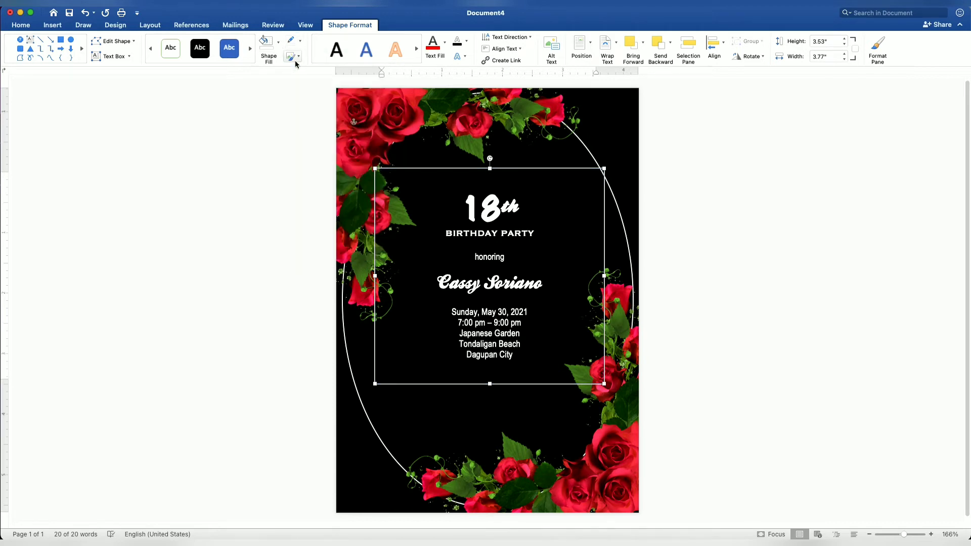
# Move the text box up and enlarge it to about 4.27 × 5.18 inches
pyautogui.moveTo(391, 168); pyautogui.dragTo(391, 145)
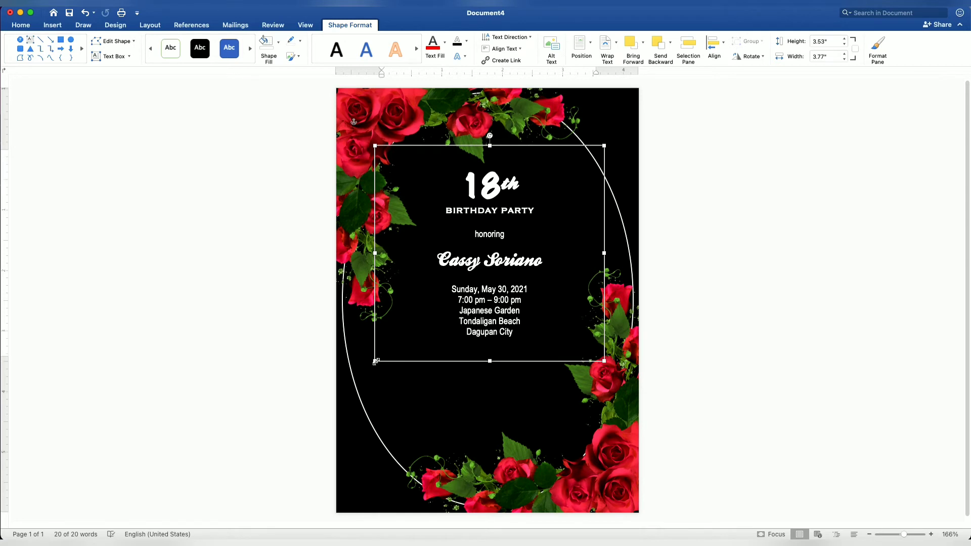
pyautogui.moveTo(375, 361); pyautogui.dragTo(358, 425)
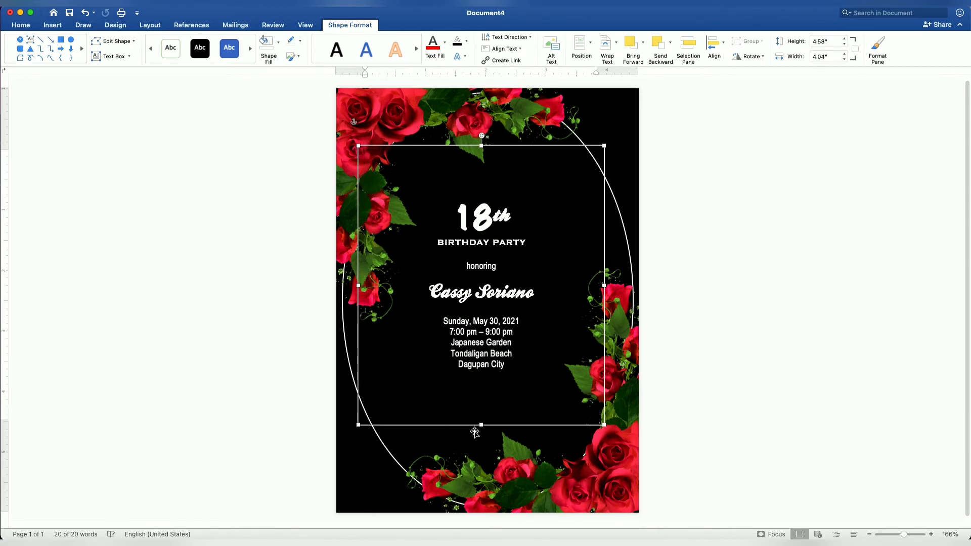
pyautogui.moveTo(603, 424); pyautogui.dragTo(618, 460)
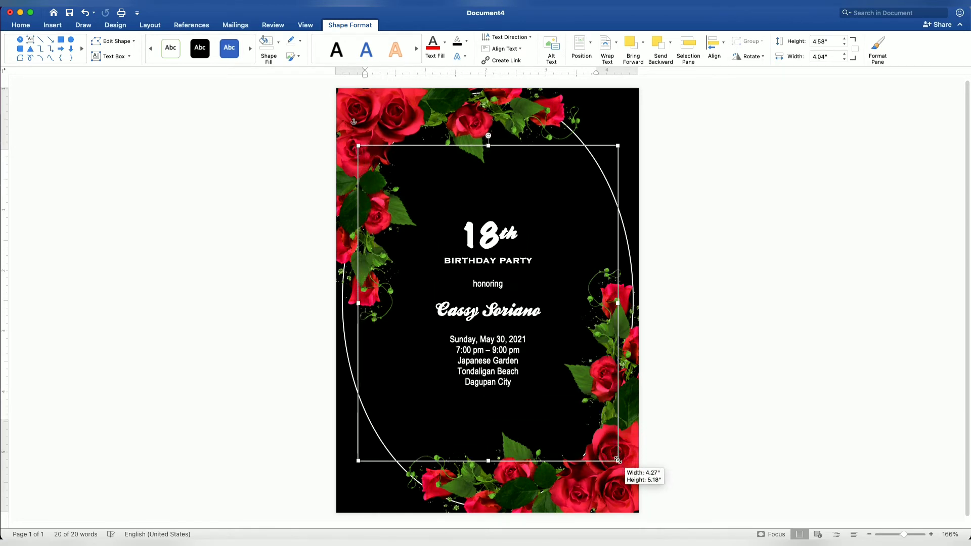
# Enlarge all the invitation text one step, then the '18th' heading three more steps
pyautogui.click(520, 234)
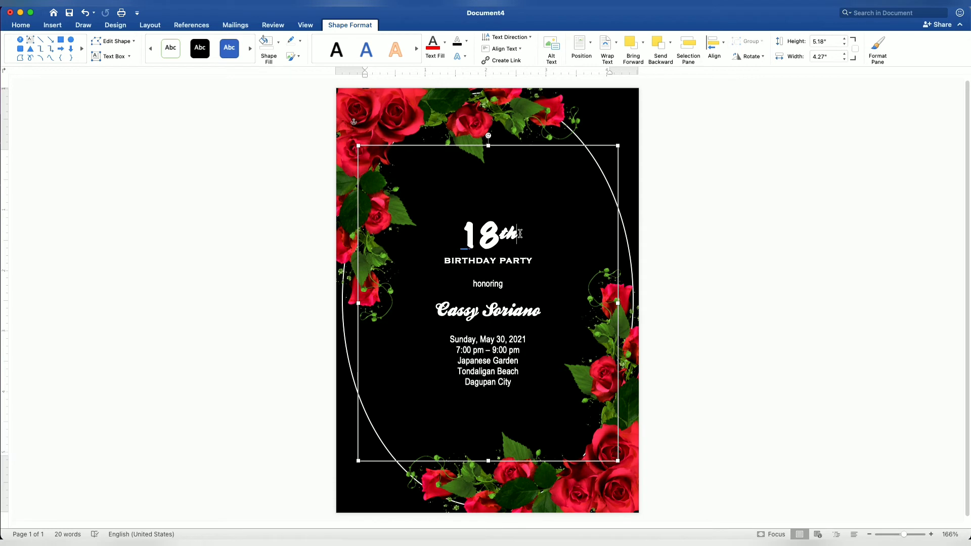
pyautogui.click(515, 145)
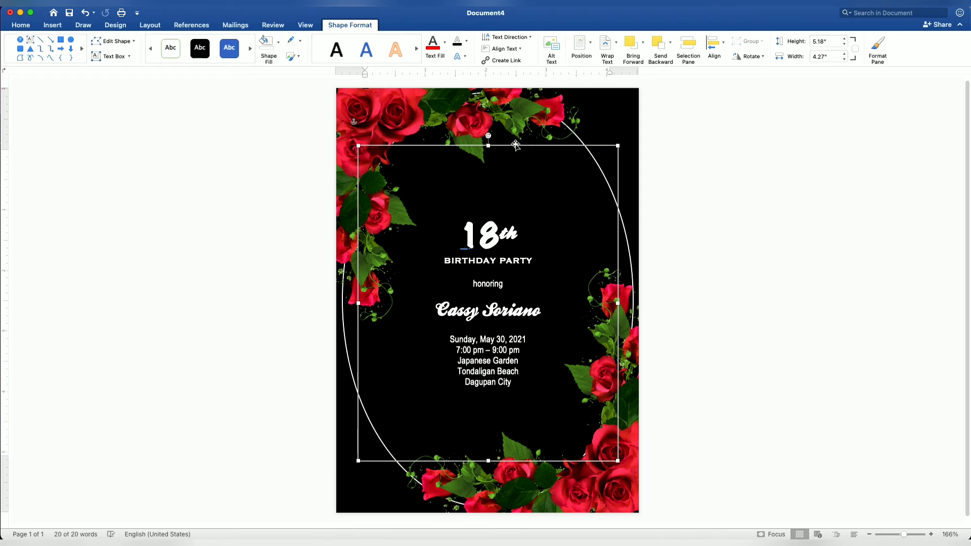
pyautogui.press('super+shift+period')
pyautogui.press('super+shift+period')
pyautogui.press('super+shift+period')
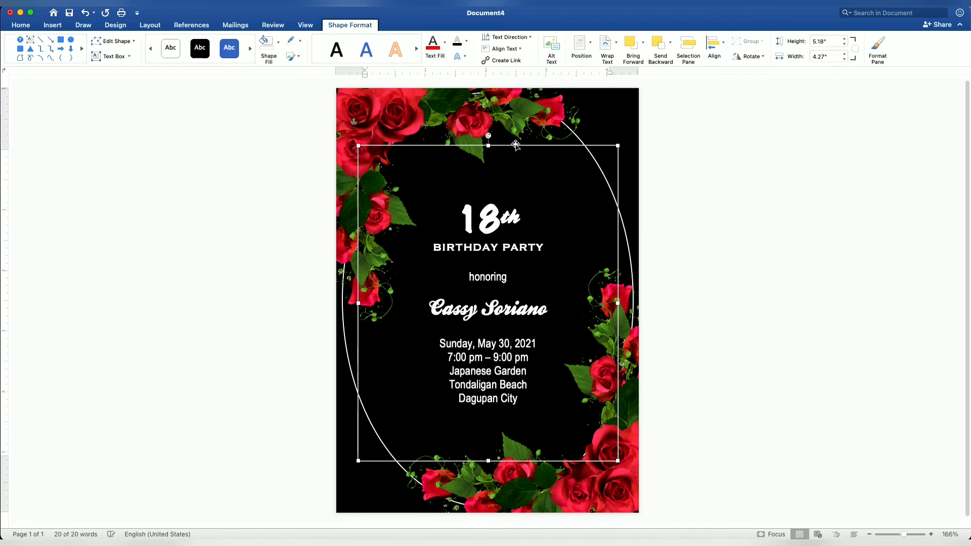
pyautogui.moveTo(531, 218); pyautogui.dragTo(468, 220)
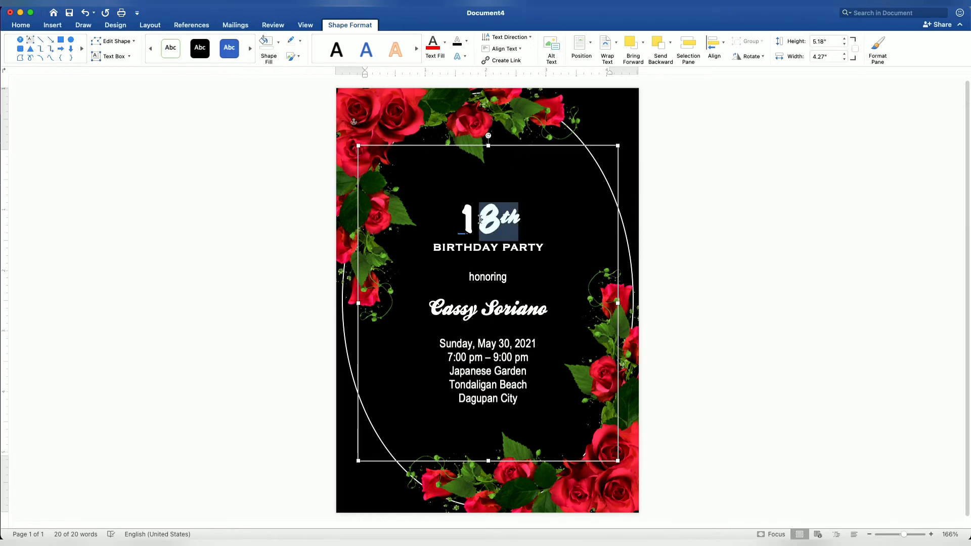
pyautogui.press('super+shift+period')
pyautogui.press('super+shift+period')
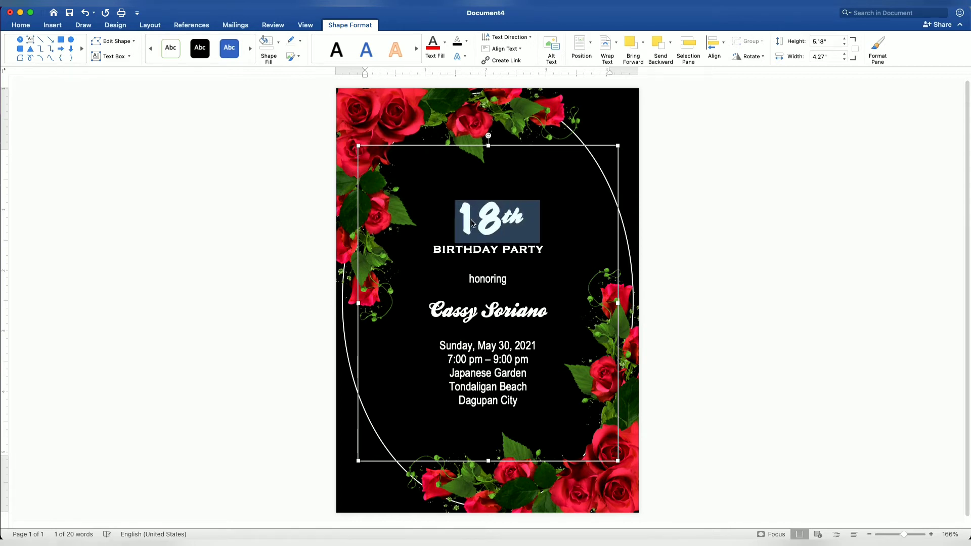
pyautogui.press('super+shift+period')
pyautogui.press('super+shift+period')
pyautogui.press('super+shift+period')
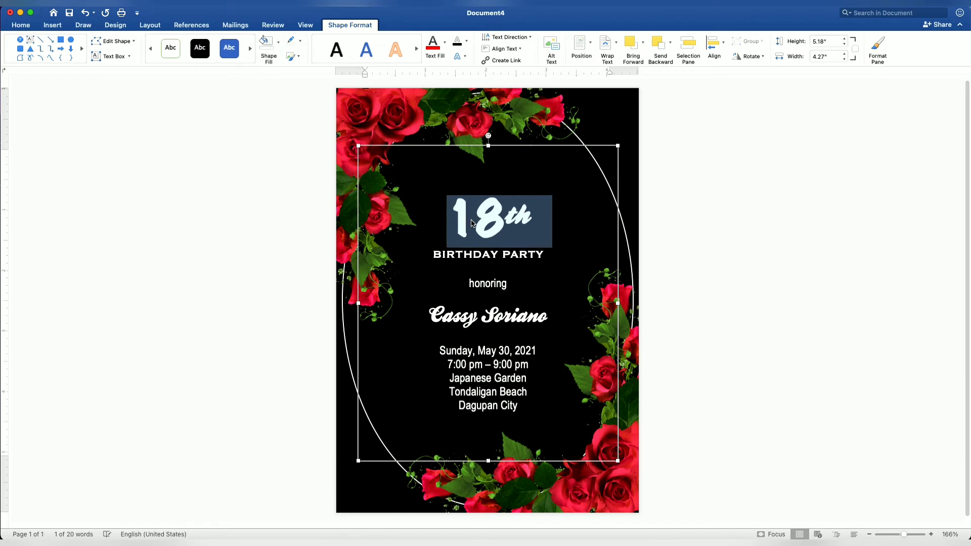
pyautogui.press('super+shift+period')
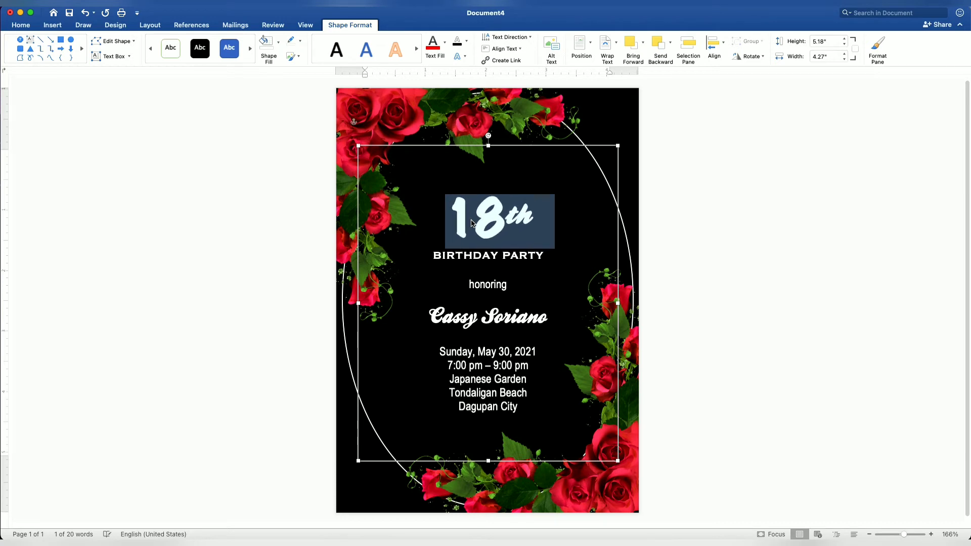
# Enlarge the BIRTHDAY PARTY line three steps and the '18th' heading two more
pyautogui.moveTo(546, 257); pyautogui.dragTo(460, 258)
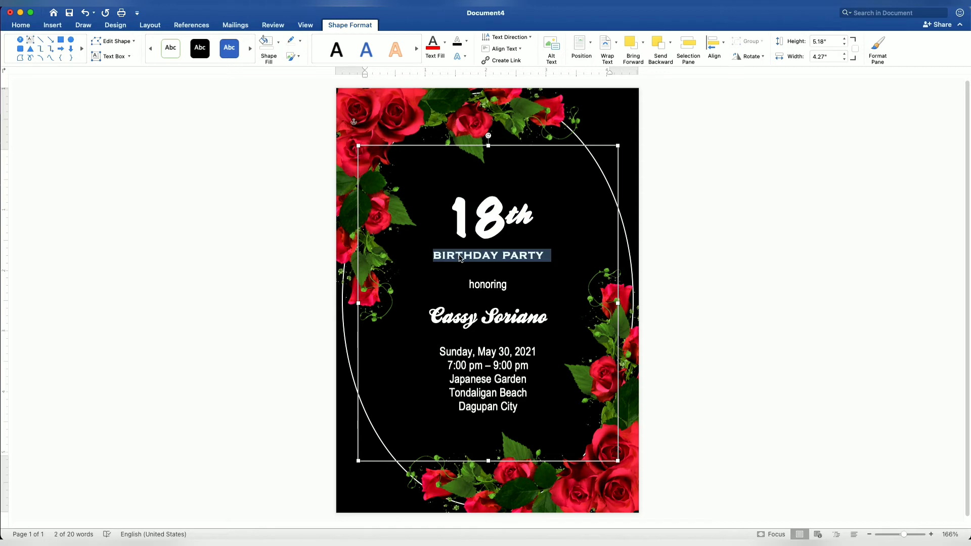
pyautogui.press('super+shift+period')
pyautogui.press('super+shift+period')
pyautogui.press('super+shift+period')
pyautogui.press('super+shift+period')
pyautogui.press('super+shift+period')
pyautogui.press('super+shift+period')
pyautogui.press('super+shift+period')
pyautogui.press('super+shift+period')
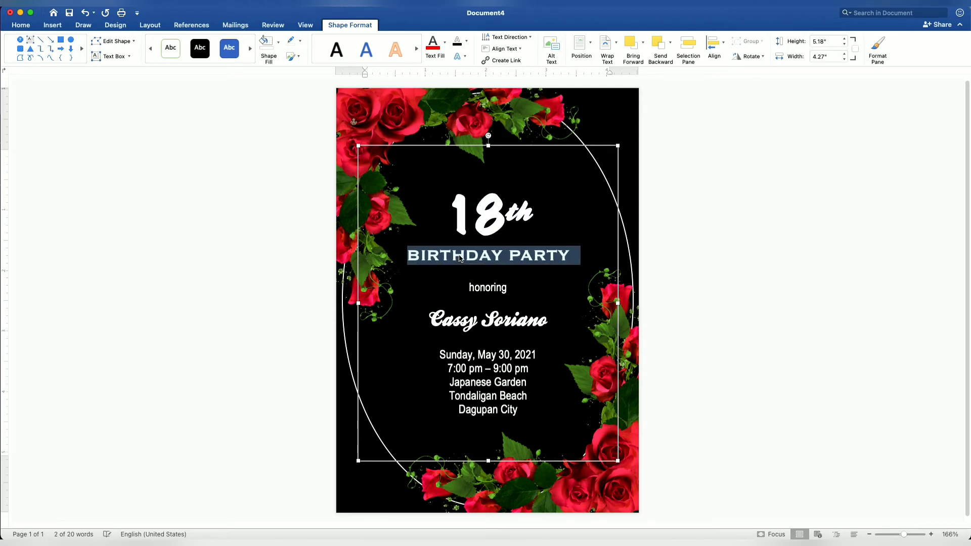
pyautogui.press('super+shift+period')
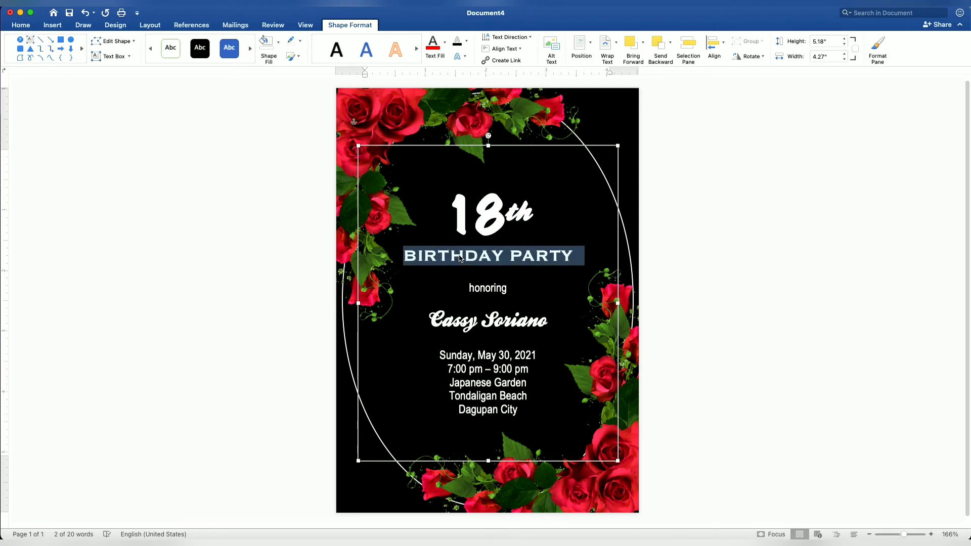
pyautogui.press('super+shift+period')
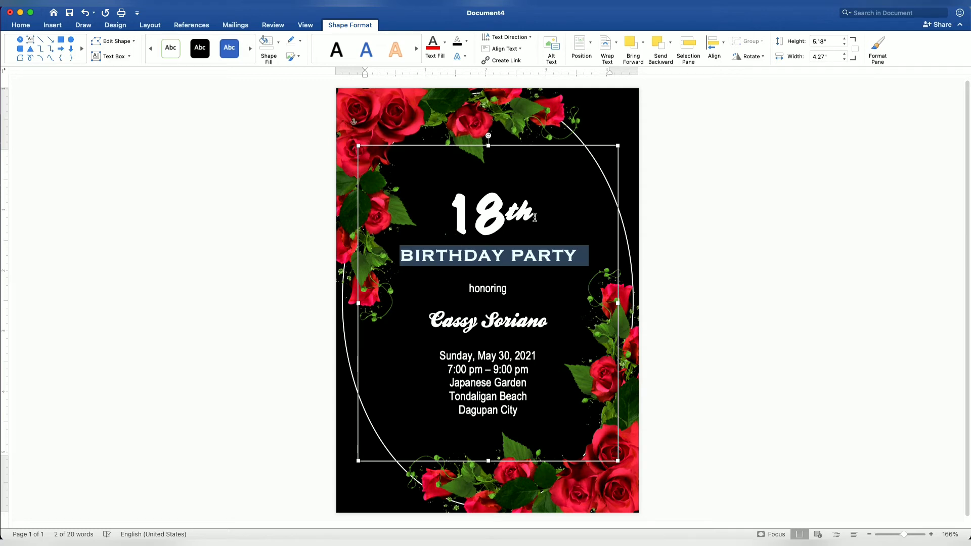
pyautogui.moveTo(535, 216); pyautogui.dragTo(475, 218)
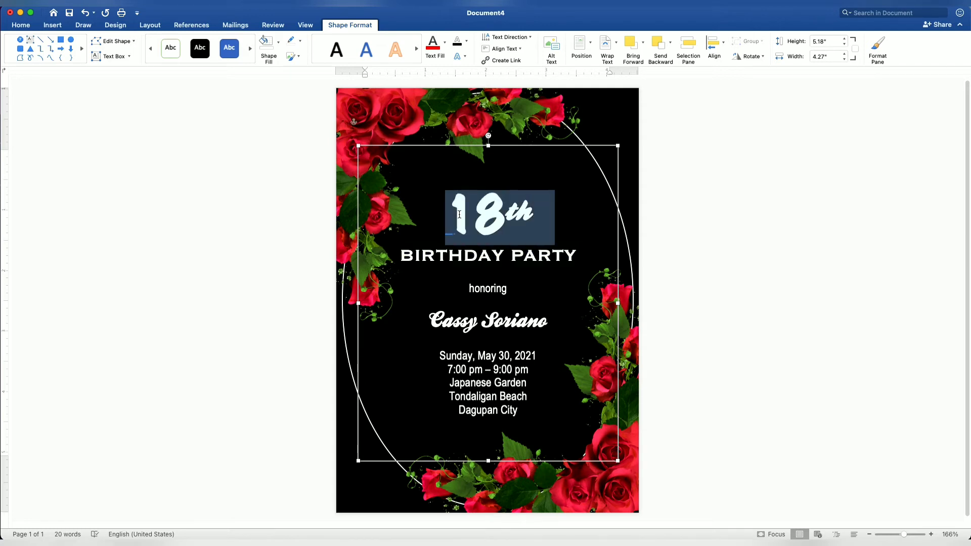
pyautogui.press('super+shift+period')
pyautogui.press('super+shift+period')
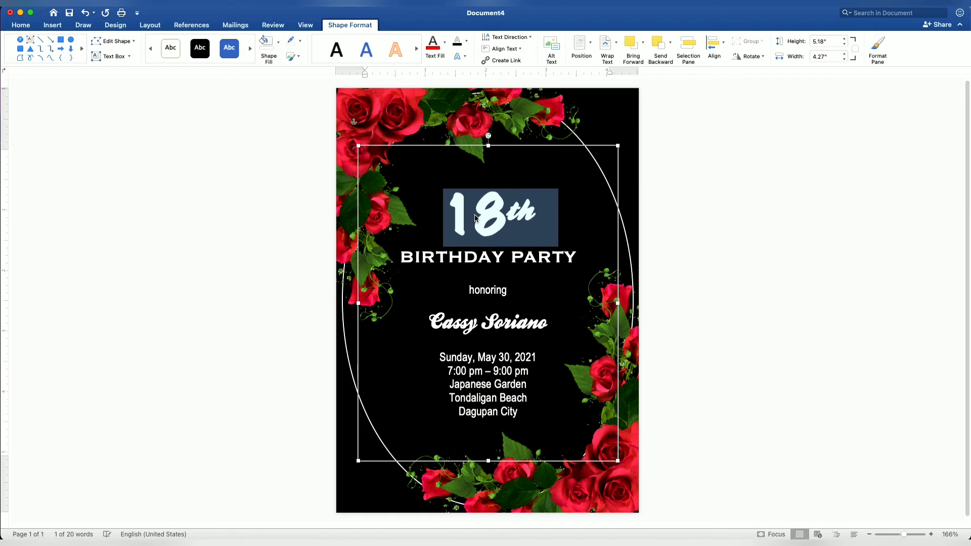
pyautogui.press('super+shift+period')
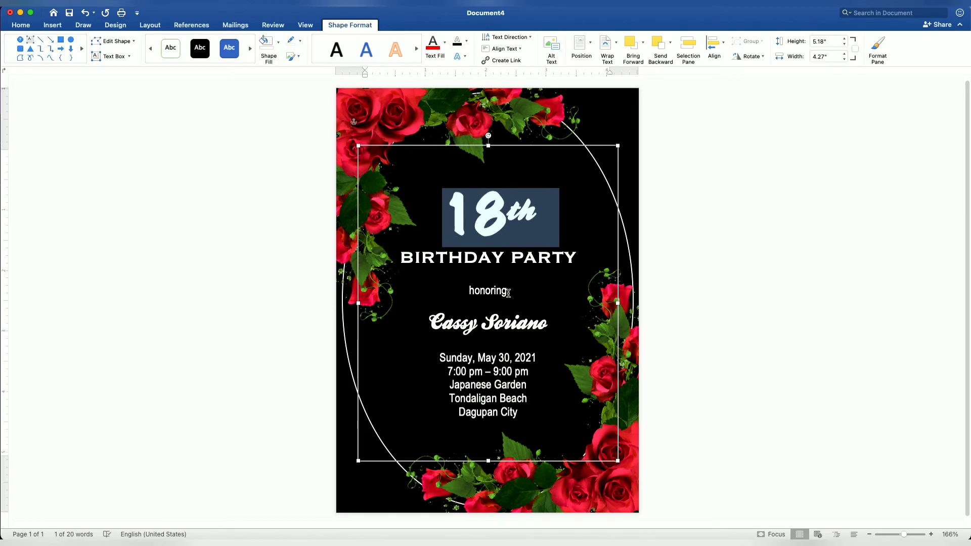
# Enlarge the honoree's name three steps and shrink the date and venue lines one step
pyautogui.moveTo(508, 294); pyautogui.dragTo(471, 292)
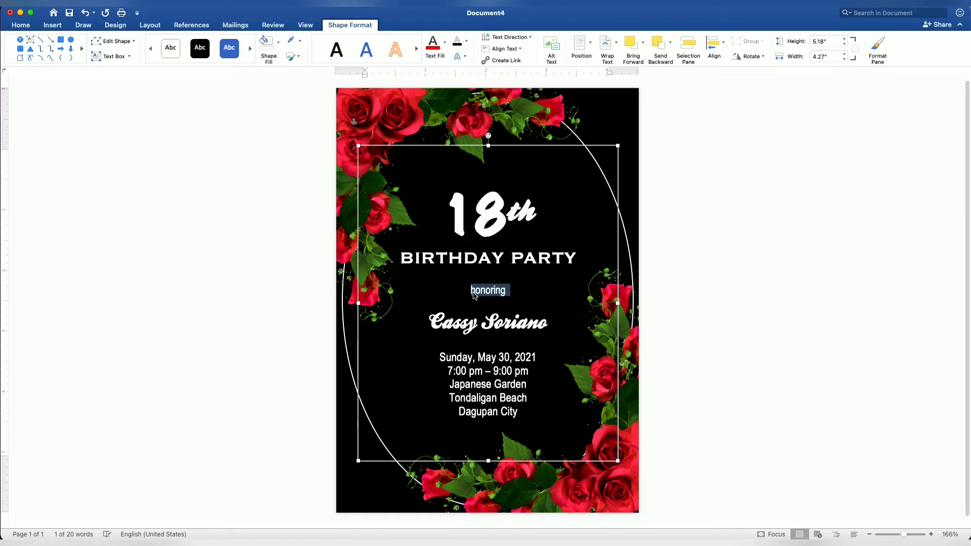
pyautogui.moveTo(551, 326); pyautogui.dragTo(441, 325)
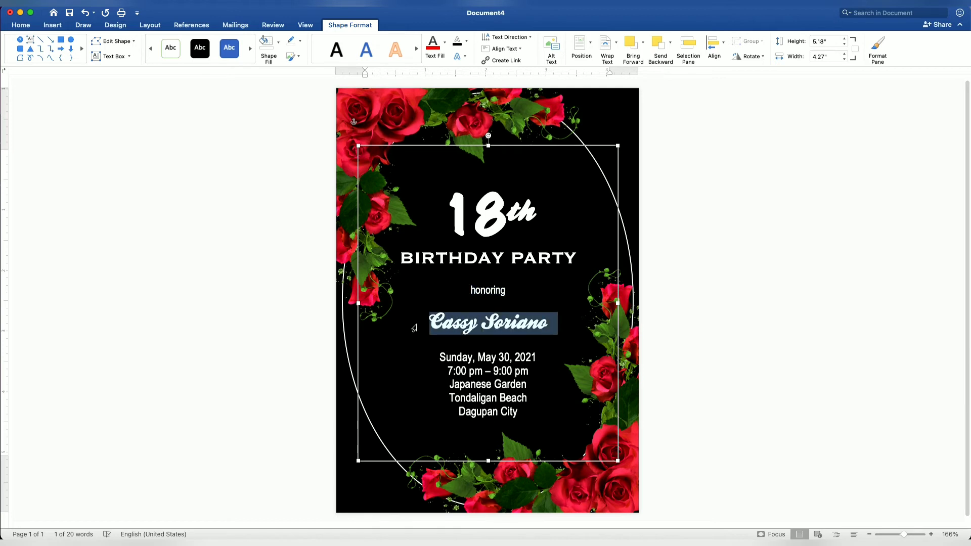
pyautogui.press('super+shift+period')
pyautogui.press('super+shift+period')
pyautogui.press('super+shift+period')
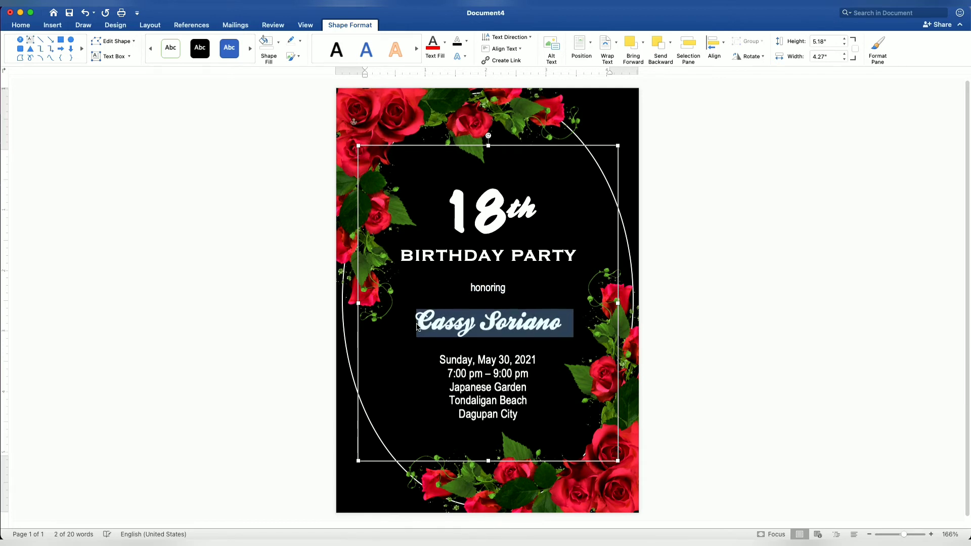
pyautogui.press('super+shift+period')
pyautogui.press('super+shift+period')
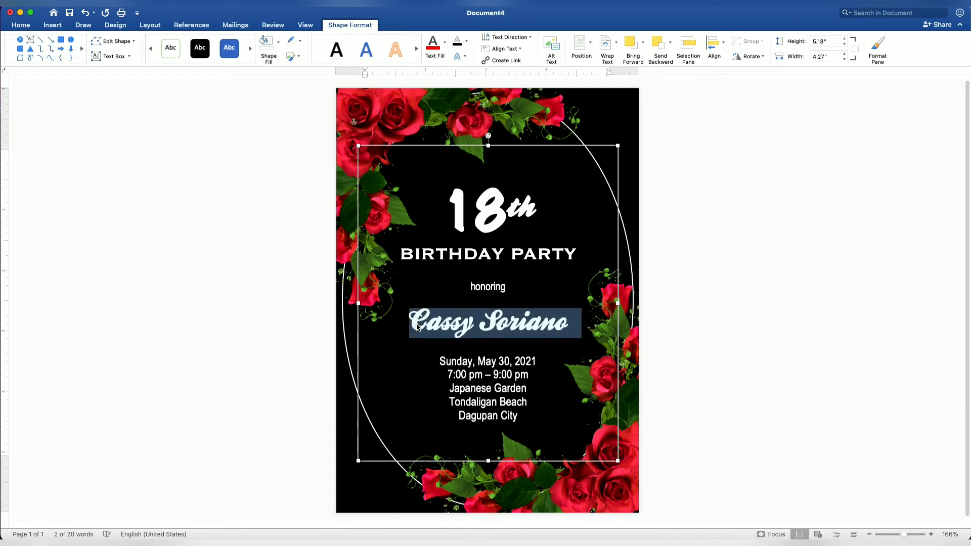
pyautogui.press('super+shift+period')
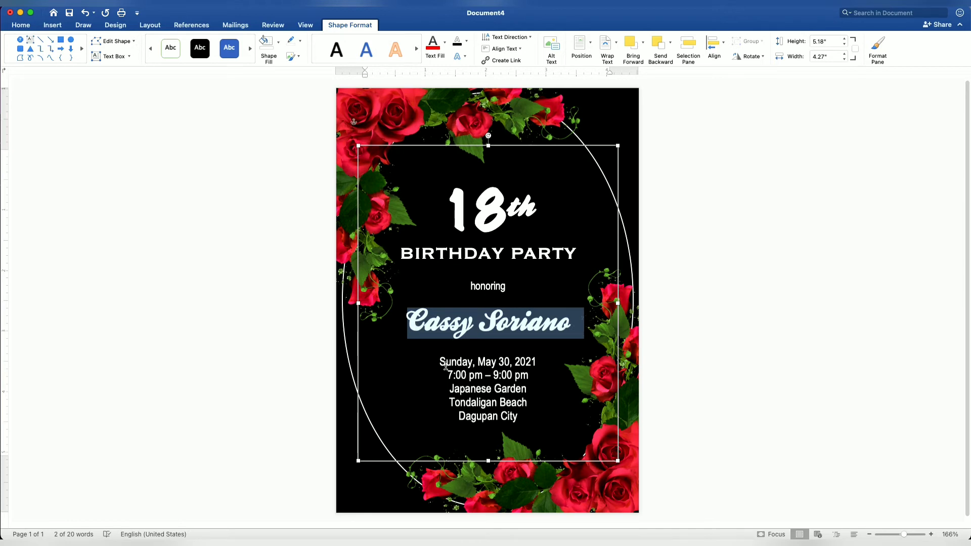
pyautogui.moveTo(438, 363); pyautogui.dragTo(512, 391)
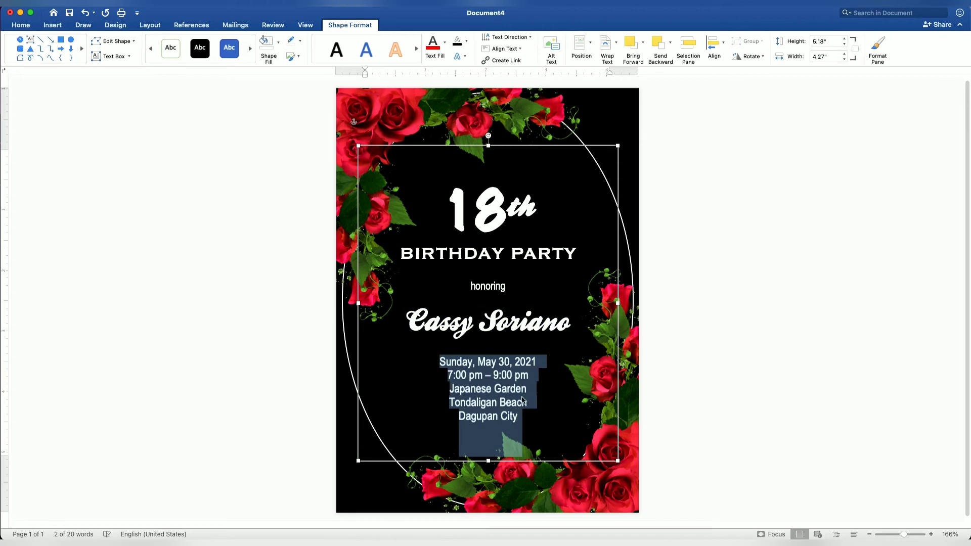
pyautogui.press('super+bracketleft')
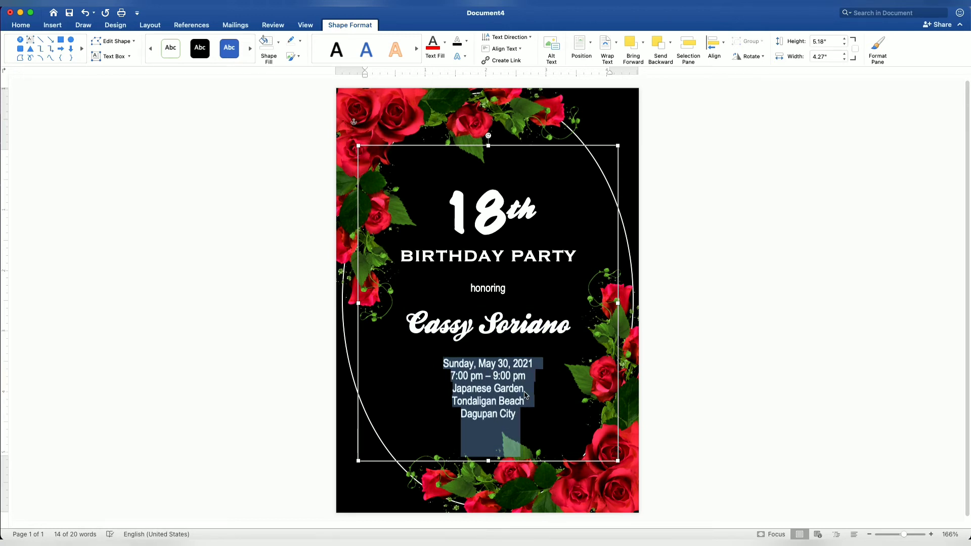
# Nudge the text box up twice and slightly right with the arrow keys
pyautogui.click(790, 382)
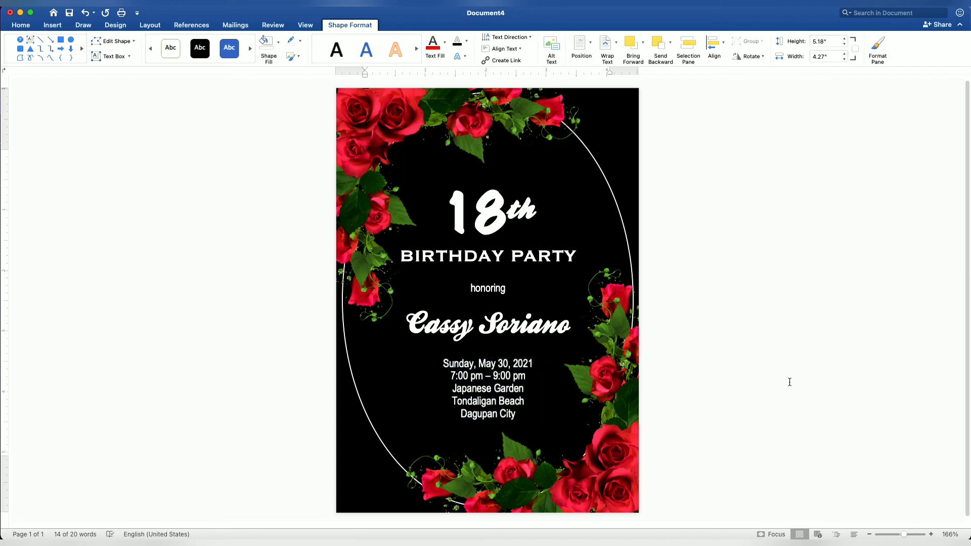
pyautogui.click(463, 221)
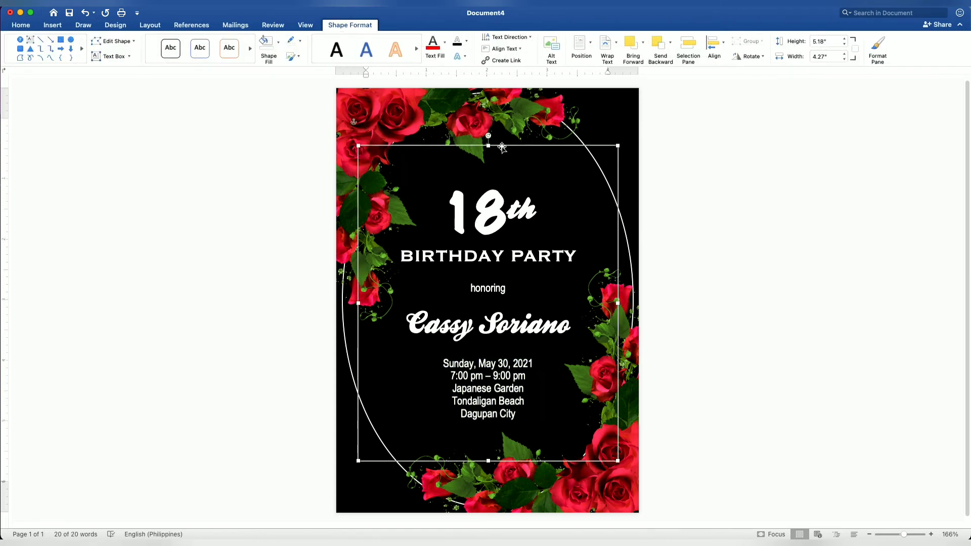
pyautogui.press('Up')
pyautogui.press('Up')
pyautogui.press('Up')
pyautogui.press('Up')
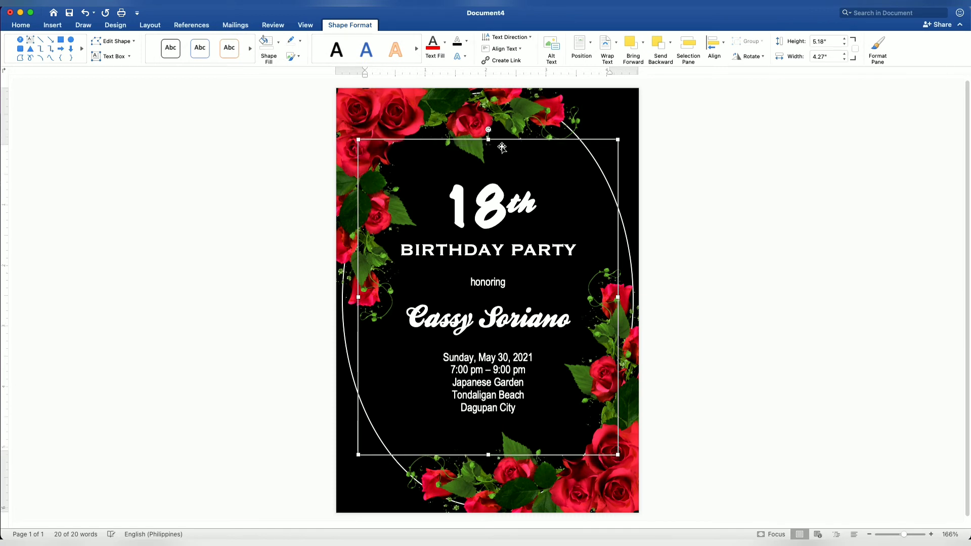
pyautogui.press('Right')
pyautogui.press('Up')
pyautogui.press('Up')
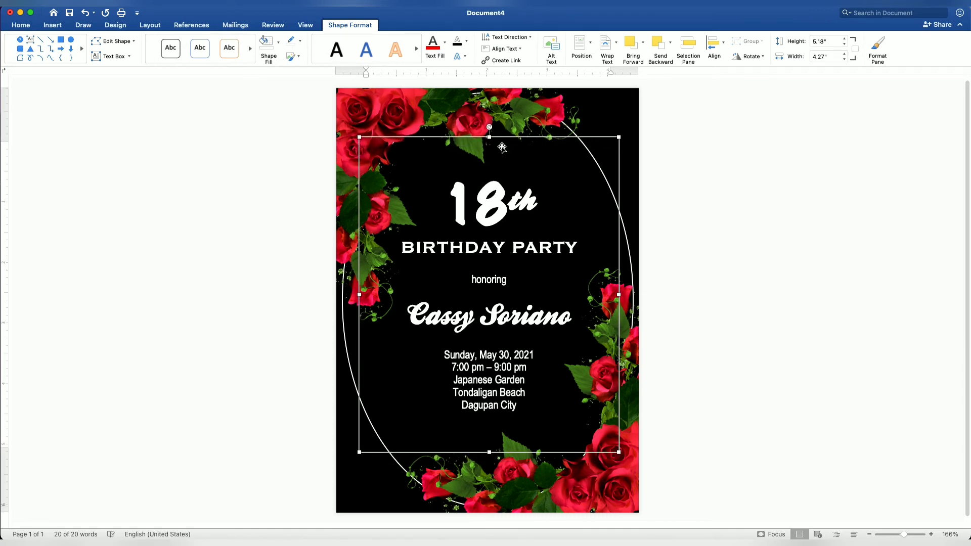
pyautogui.click(774, 247)
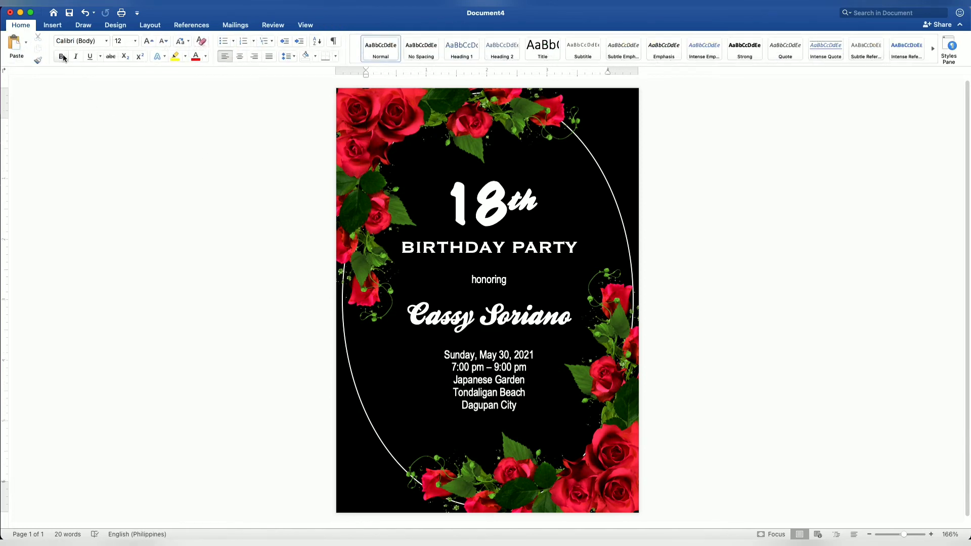
# Insert gold.png from the black and red folder as a picture from file
pyautogui.click(52, 26)
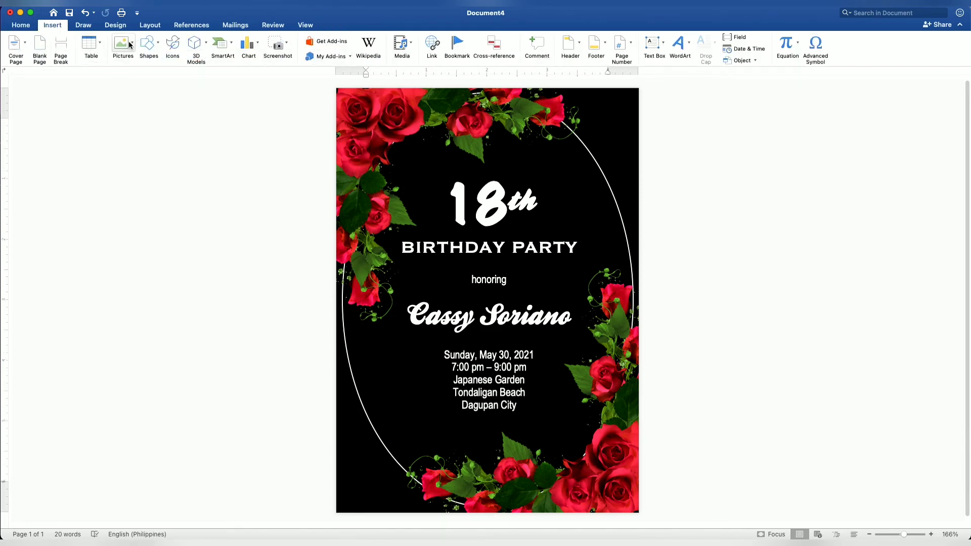
pyautogui.click(129, 45)
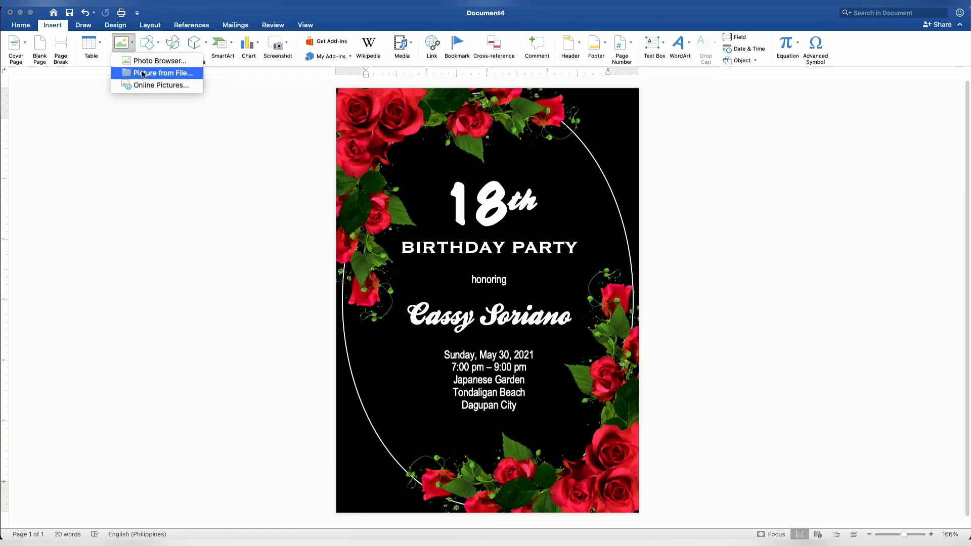
pyautogui.click(144, 74)
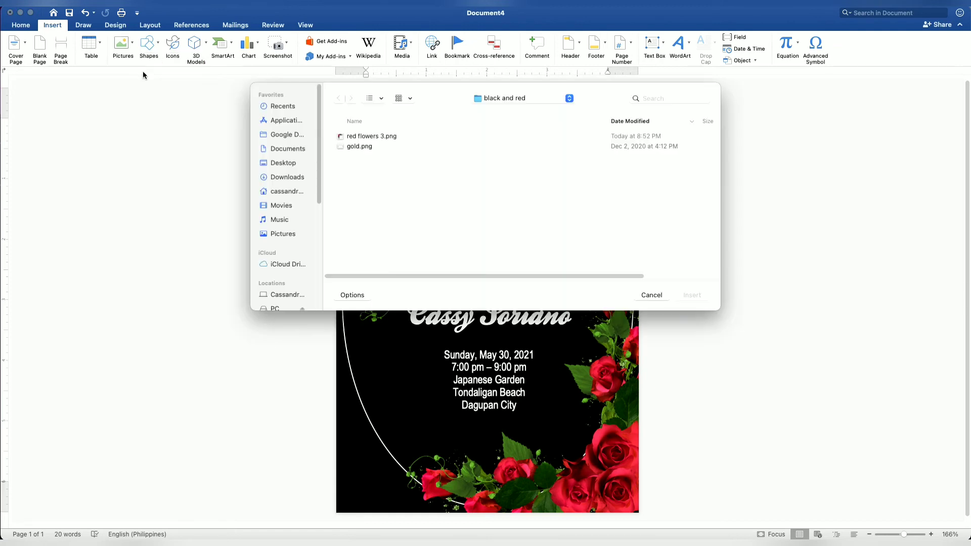
pyautogui.click(358, 147)
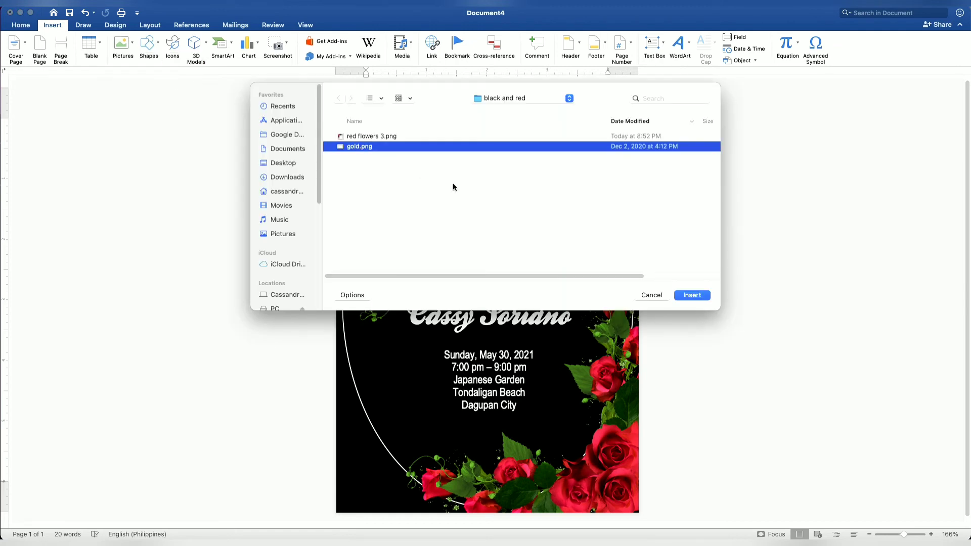
pyautogui.click(691, 296)
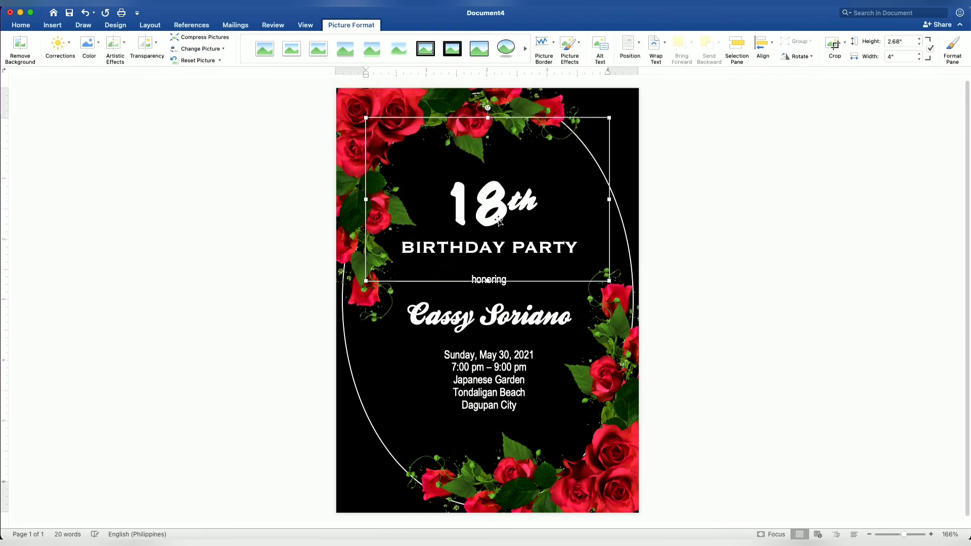
# Wrap the confetti Behind Text, bring it in front of text, and move it lower-left
pyautogui.click(147, 25)
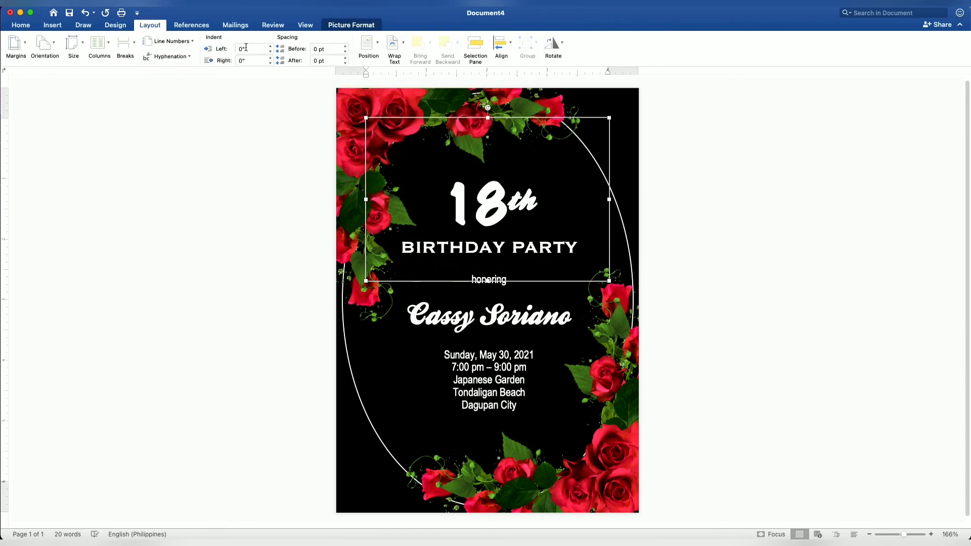
pyautogui.click(397, 51)
pyautogui.click(422, 136)
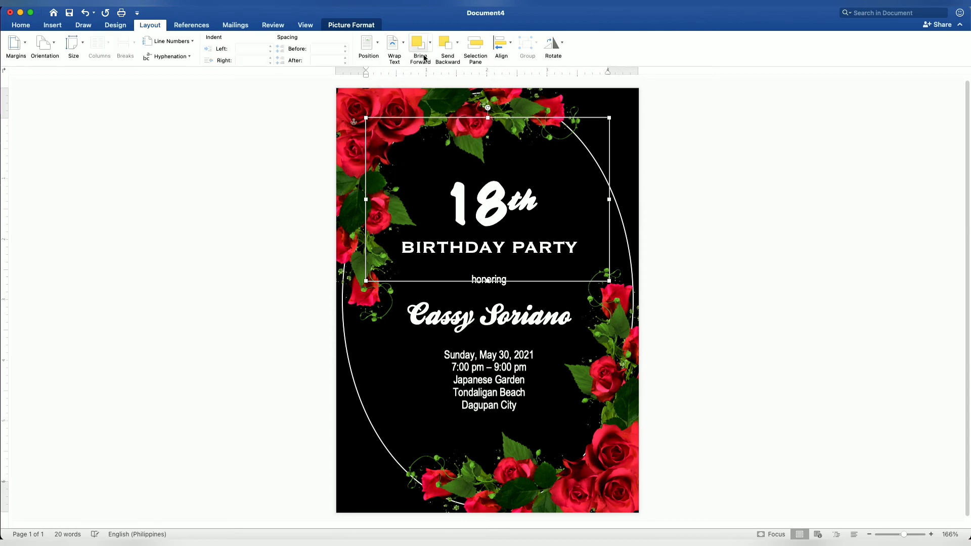
pyautogui.click(424, 57)
pyautogui.click(441, 84)
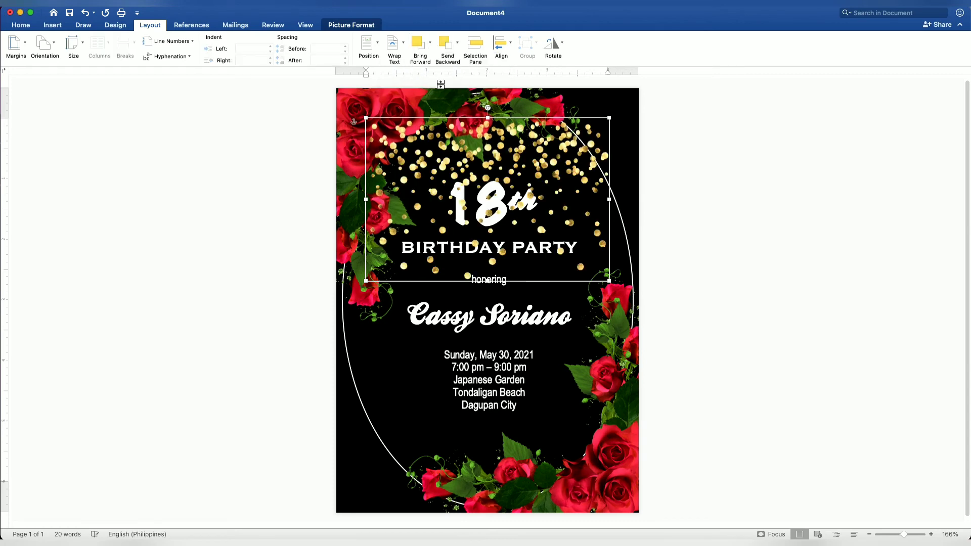
pyautogui.moveTo(460, 127)
pyautogui.mouseDown()
pyautogui.moveTo(443, 319)
pyautogui.moveTo(420, 389)
pyautogui.moveTo(451, 412)
pyautogui.mouseUp()
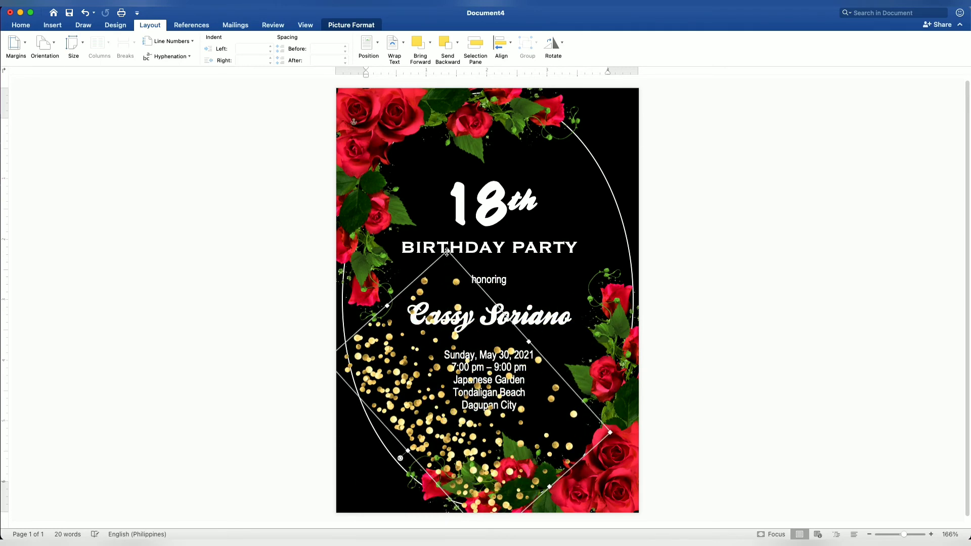
pyautogui.moveTo(446, 252); pyautogui.dragTo(463, 358)
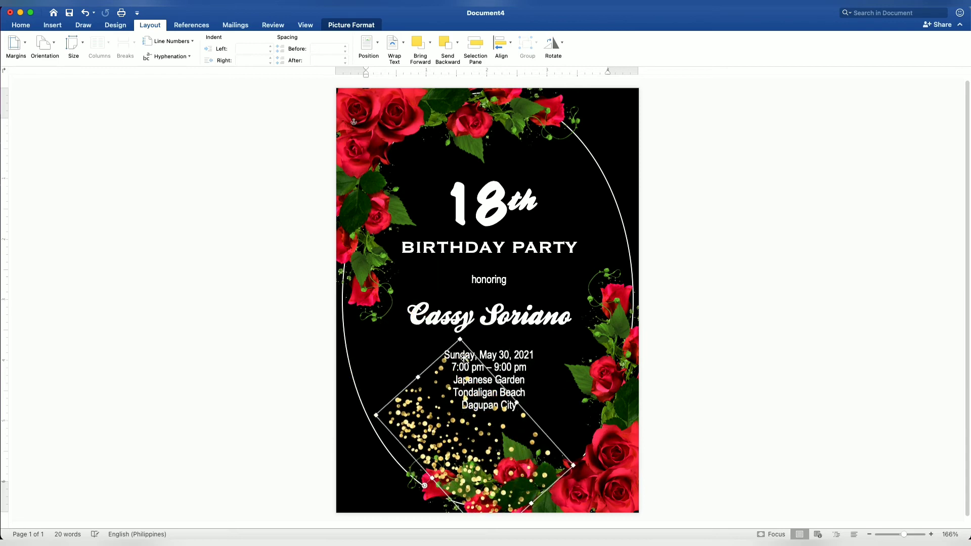
pyautogui.moveTo(396, 412); pyautogui.dragTo(285, 430)
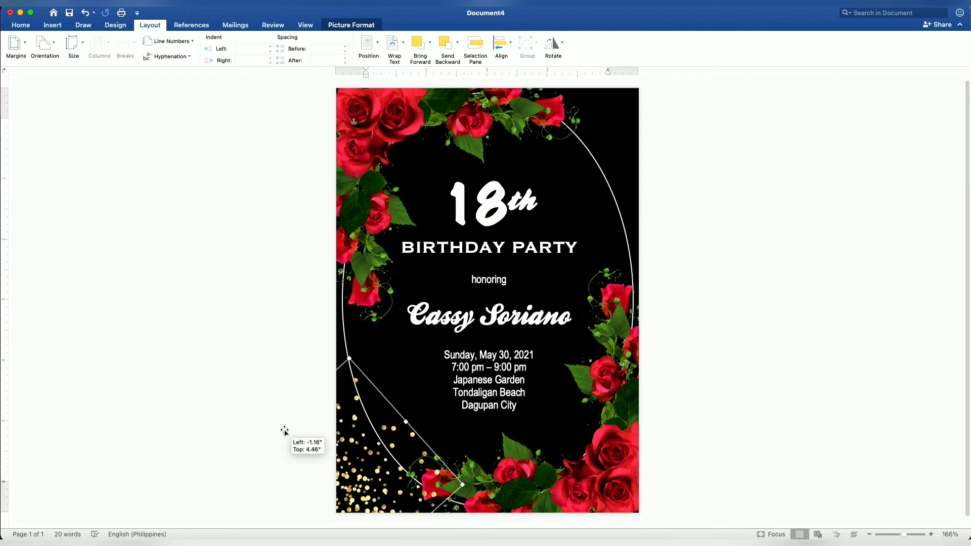
# Recolour the confetti picture red using the Picture Format Color options
pyautogui.click(359, 25)
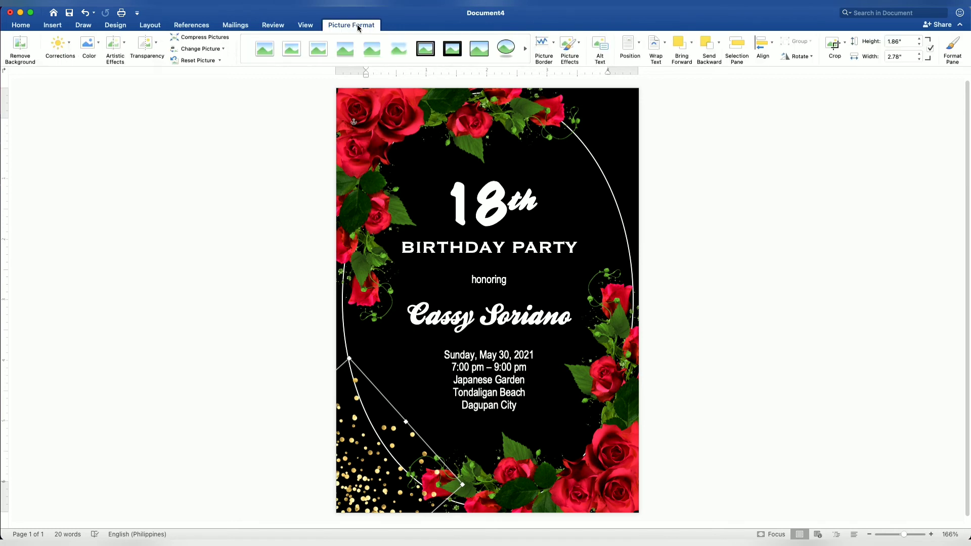
pyautogui.click(97, 47)
pyautogui.moveTo(159, 246)
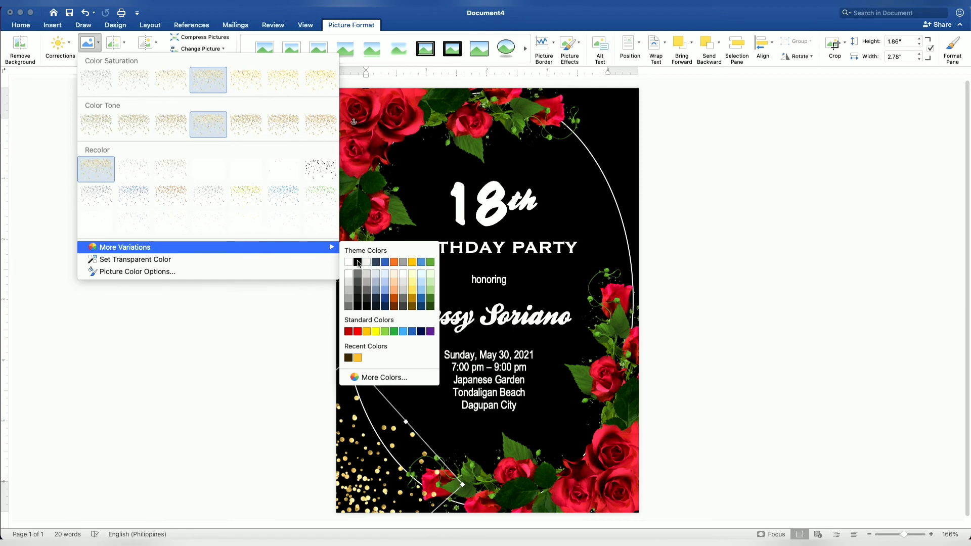
pyautogui.click(358, 332)
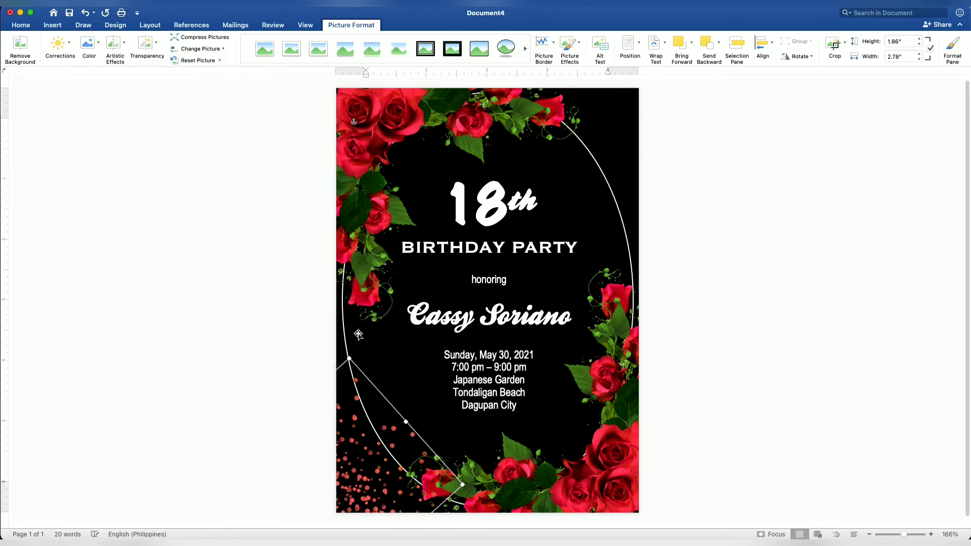
# Duplicate the red confetti into the top-right corner, rotated about 21°
pyautogui.moveTo(358, 334)
pyautogui.mouseDown()
pyautogui.moveTo(364, 388)
pyautogui.moveTo(578, 133)
pyautogui.mouseUp()
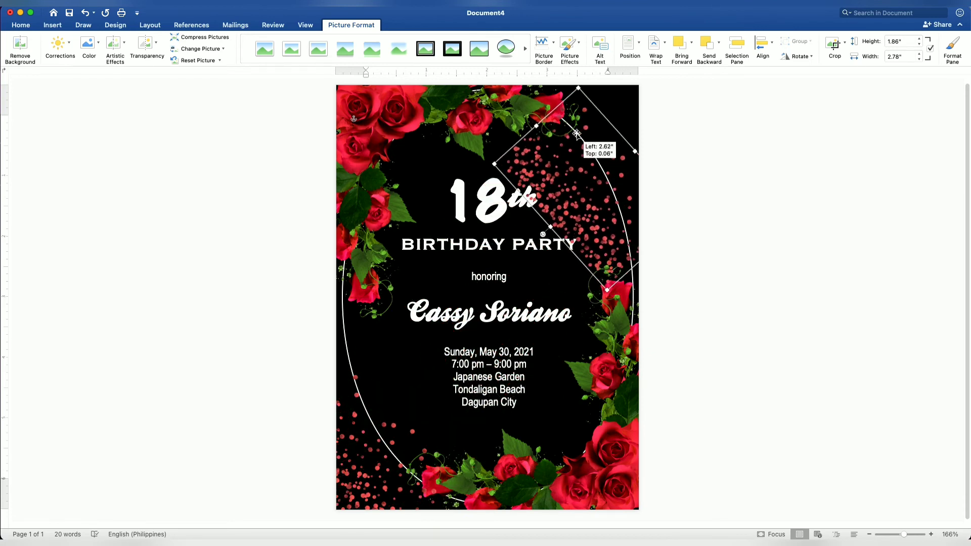
pyautogui.moveTo(545, 234)
pyautogui.mouseDown()
pyautogui.moveTo(611, 156)
pyautogui.moveTo(617, 167)
pyautogui.moveTo(648, 126)
pyautogui.moveTo(642, 120)
pyautogui.mouseUp()
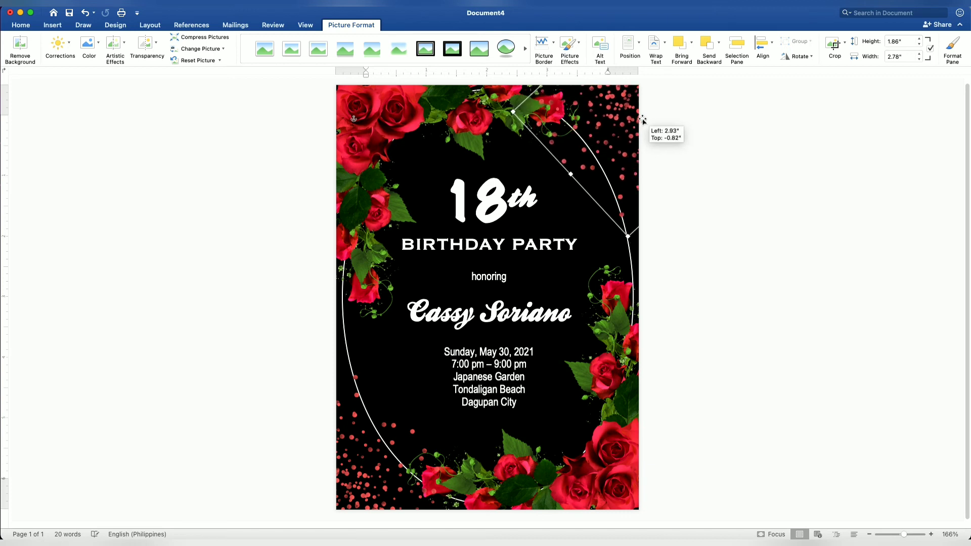
pyautogui.click(816, 243)
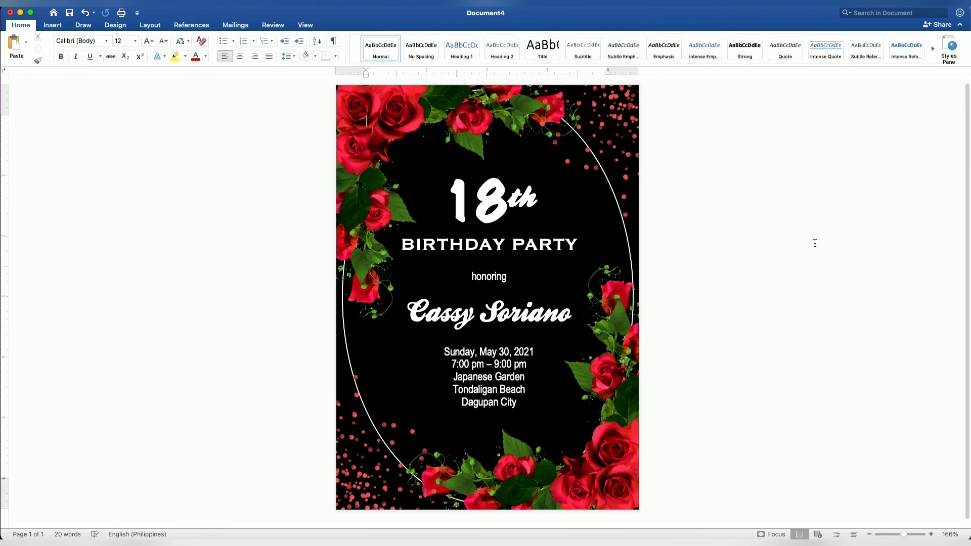